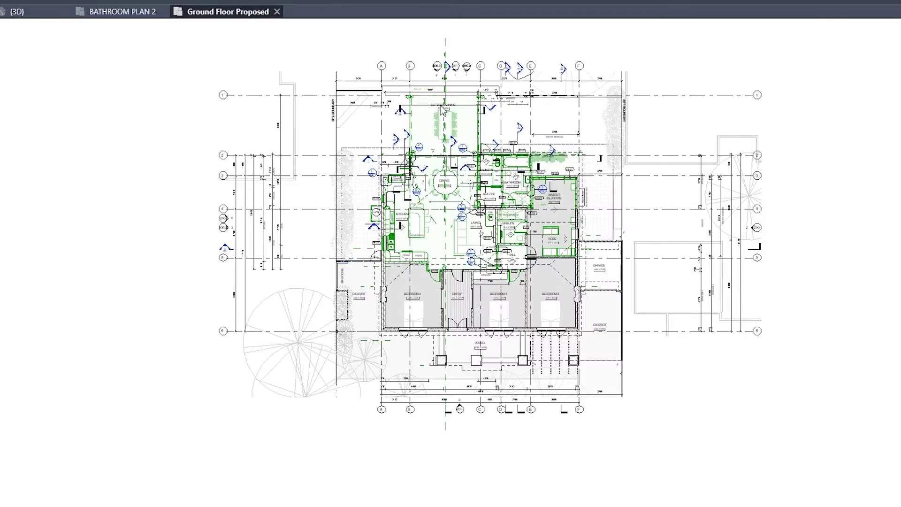
Open the by-element graphics override for the chair at the dining table in the Ground Floor Proposed plan
scroll(495, 149, up, 4)
scroll(495, 149, up, 2)
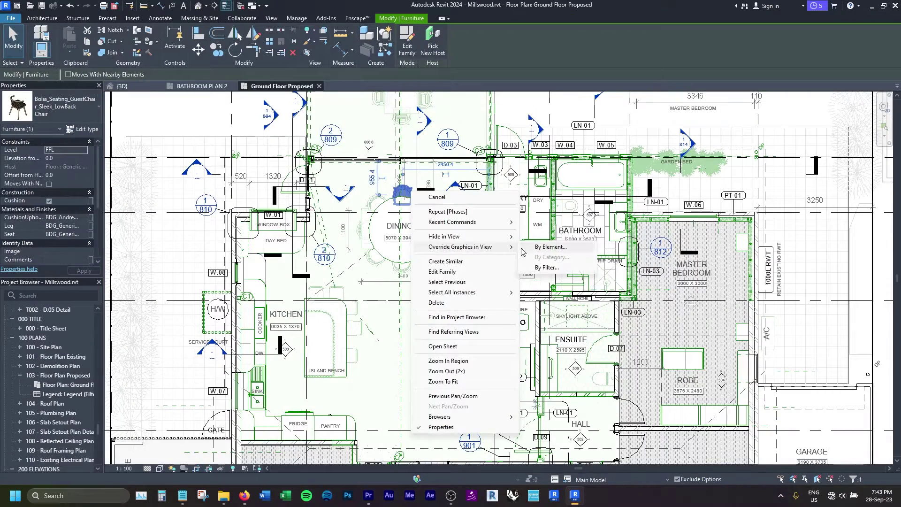
click(548, 247)
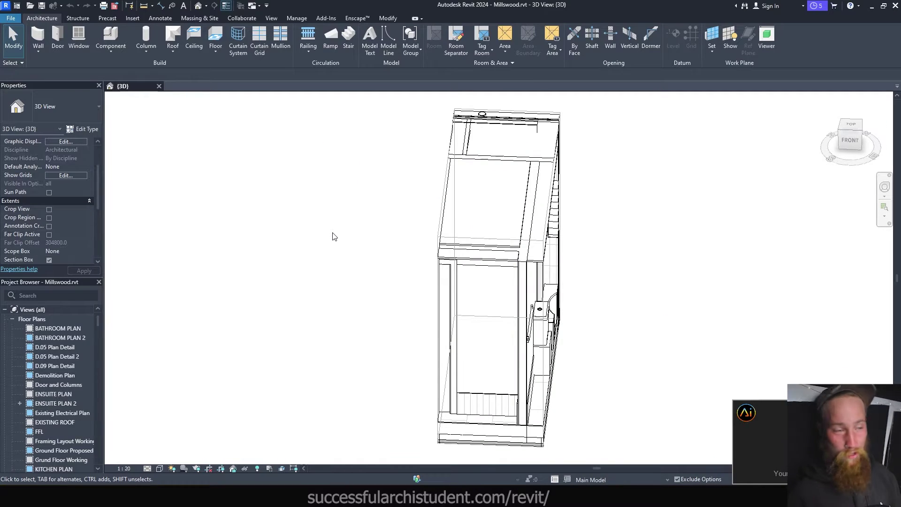
Turn off the section box in the 3D view and orbit around the whole house
click(49, 259)
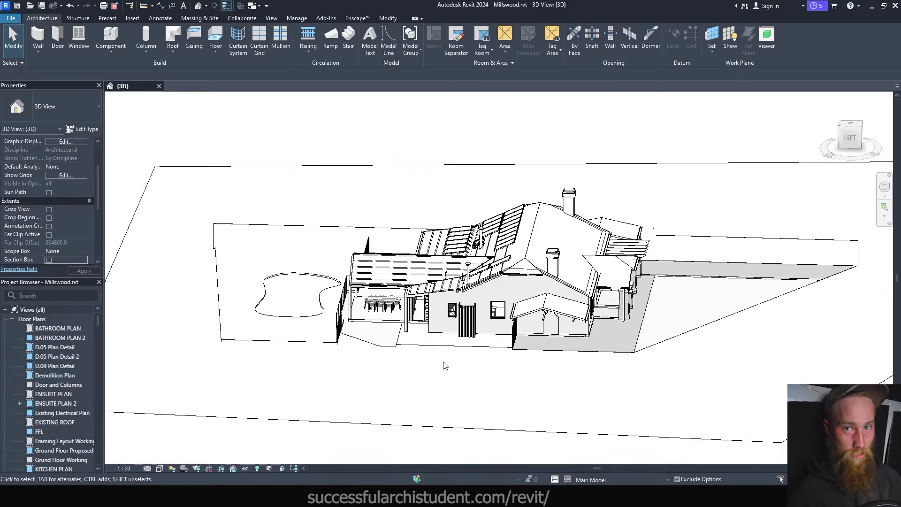
shift+middle_drag(442, 365, 459, 371)
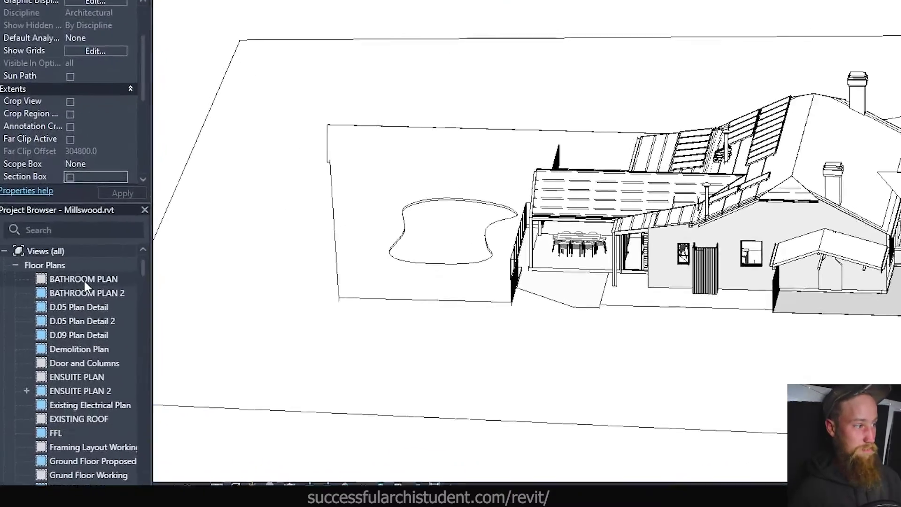
Look through the floor plan views in the project browser, opening the Door and Columns plan and closing it again
click(131, 250)
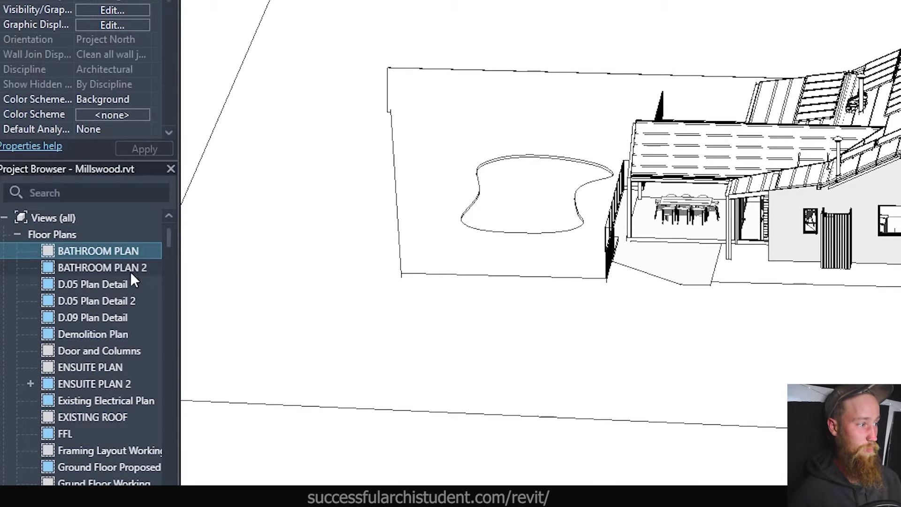
scroll(131, 329, down, 3)
scroll(136, 408, down, 5)
scroll(120, 416, up, 8)
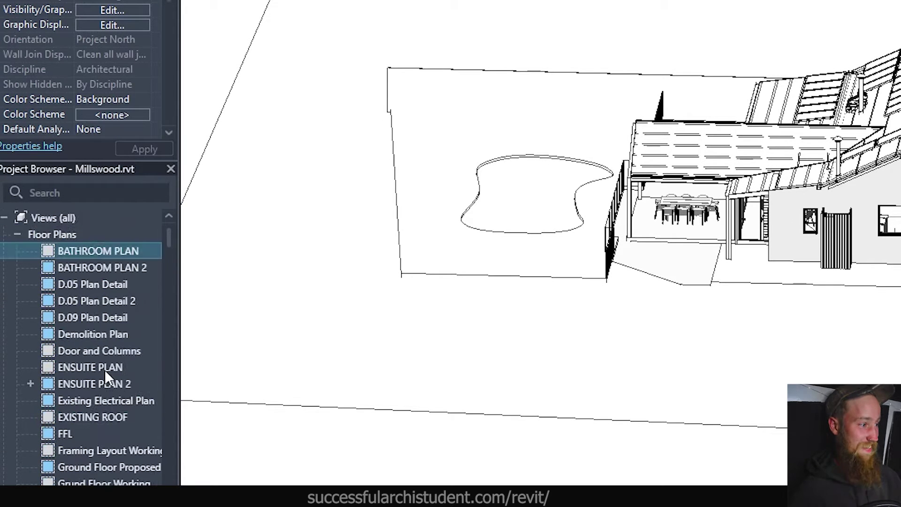
click(167, 234)
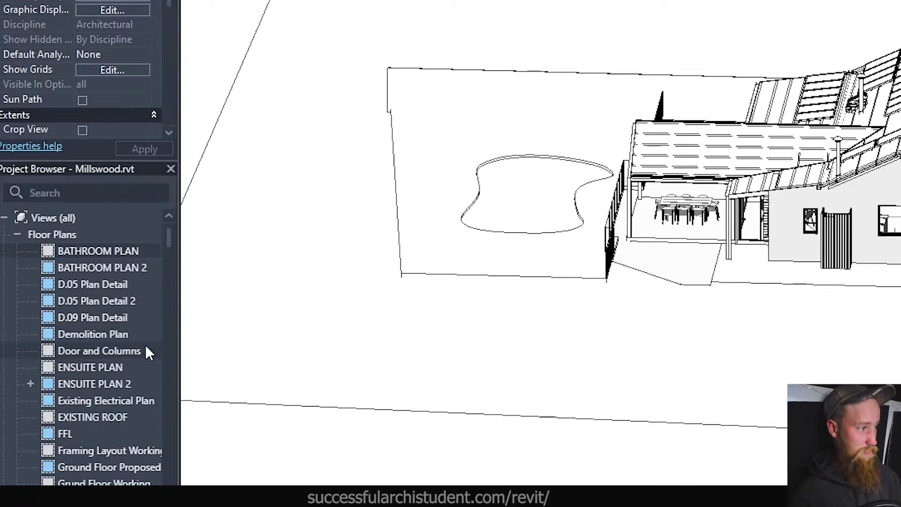
scroll(141, 328, down, 3)
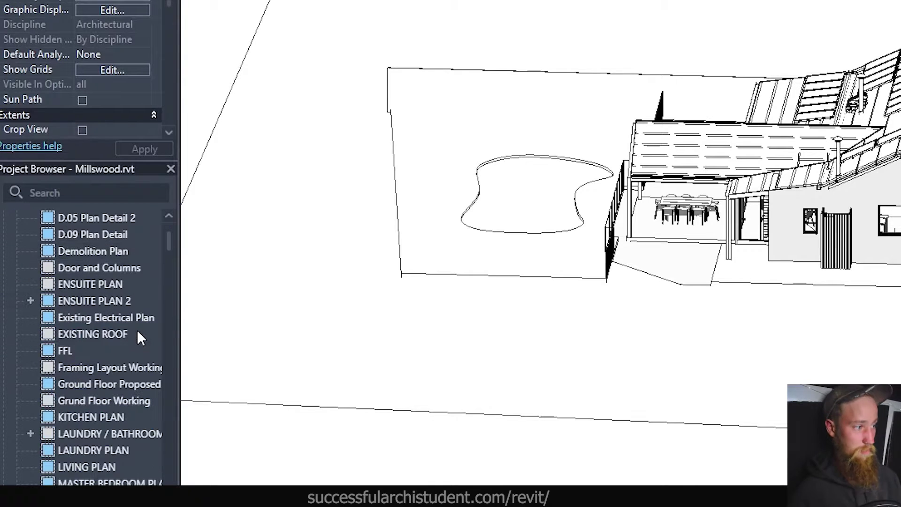
double_click(130, 270)
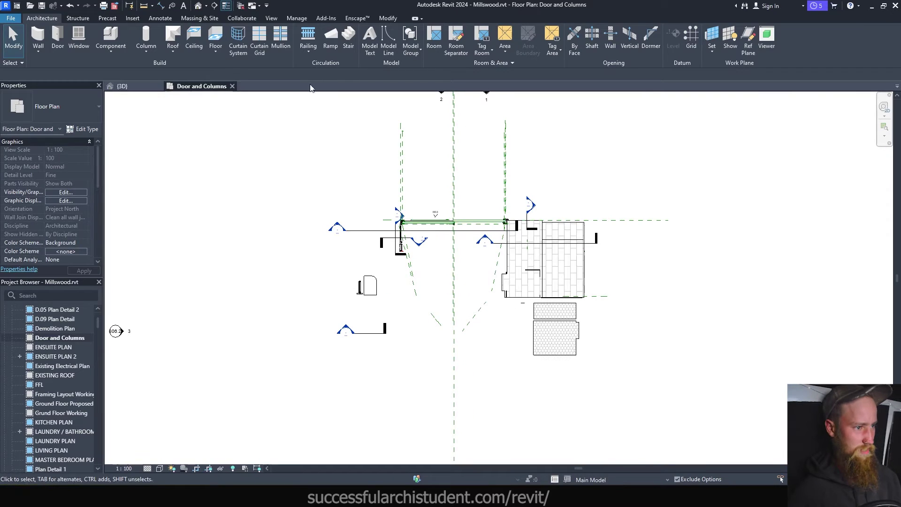
click(232, 87)
scroll(70, 376, down, 8)
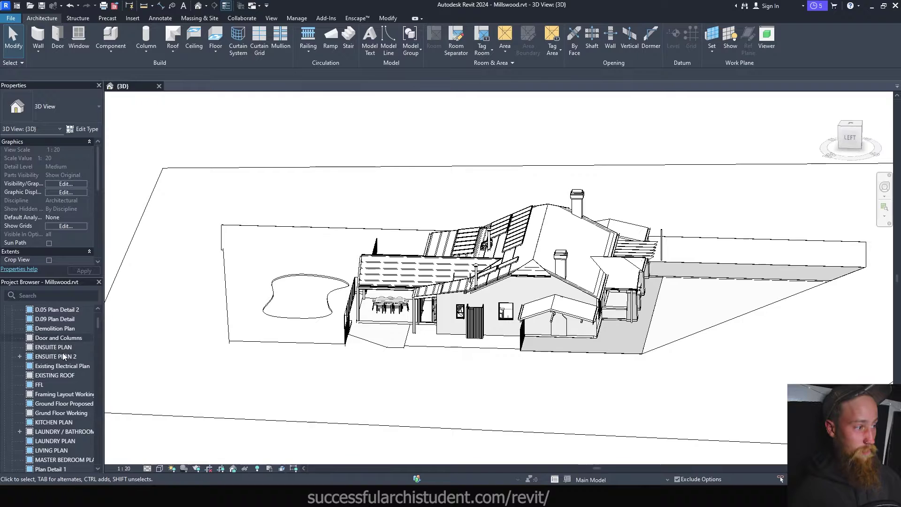
scroll(57, 356, up, 3)
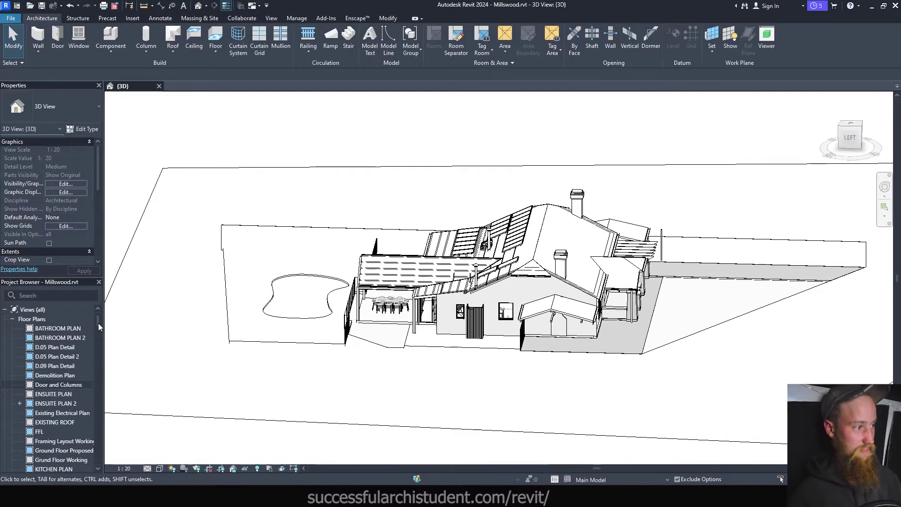
click(271, 18)
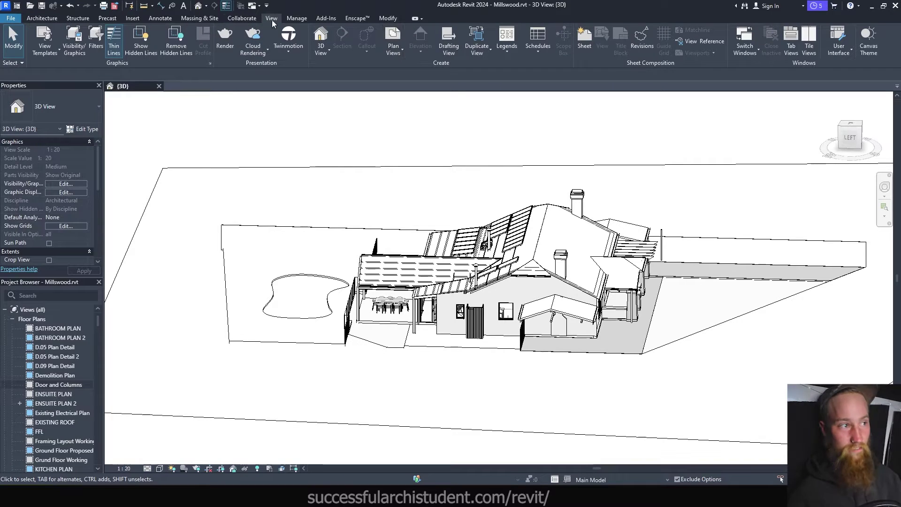
click(395, 53)
click(406, 69)
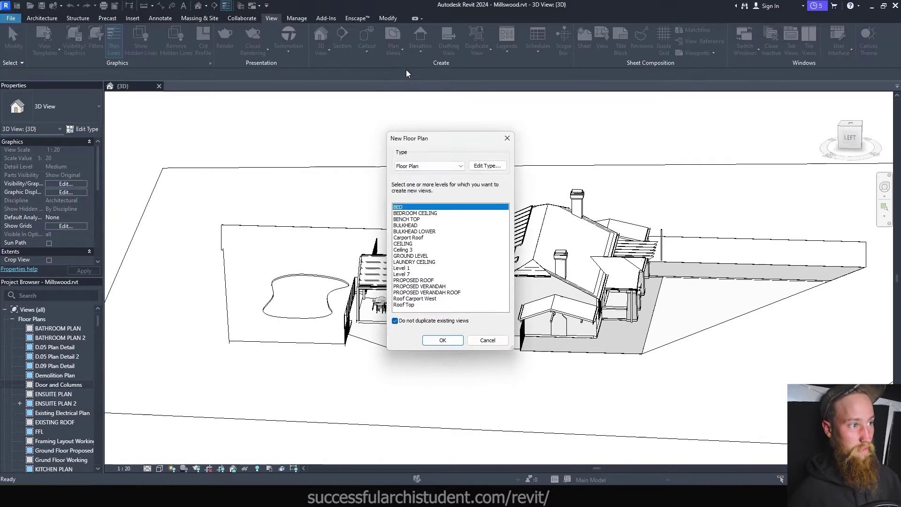
click(488, 339)
Open BATHROOM PLAN and BATHROOM PLAN 2 for comparison, and delete the BATHROOM PLAN view from the project
double_click(74, 330)
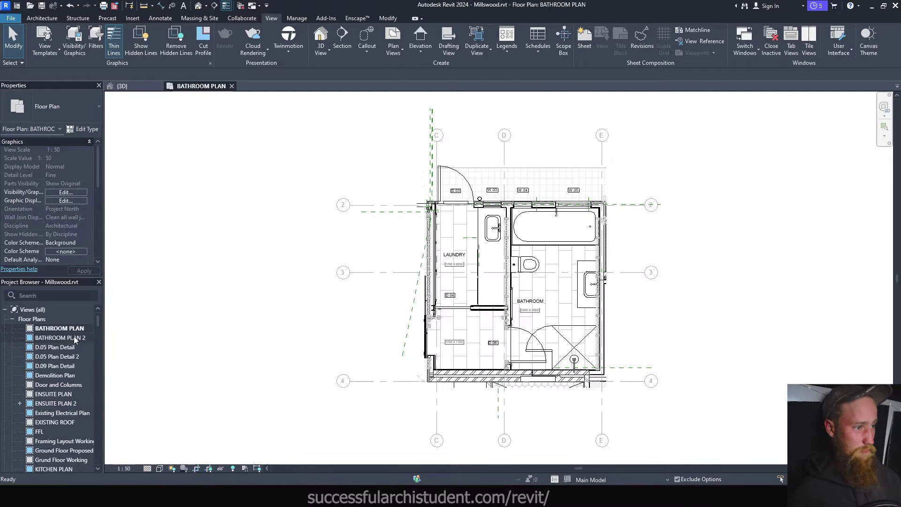
double_click(74, 335)
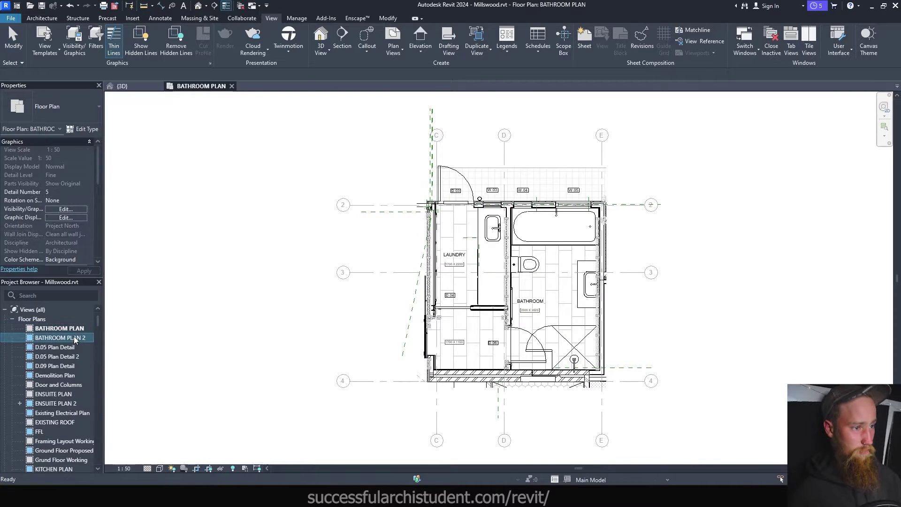
double_click(56, 331)
right_click(56, 330)
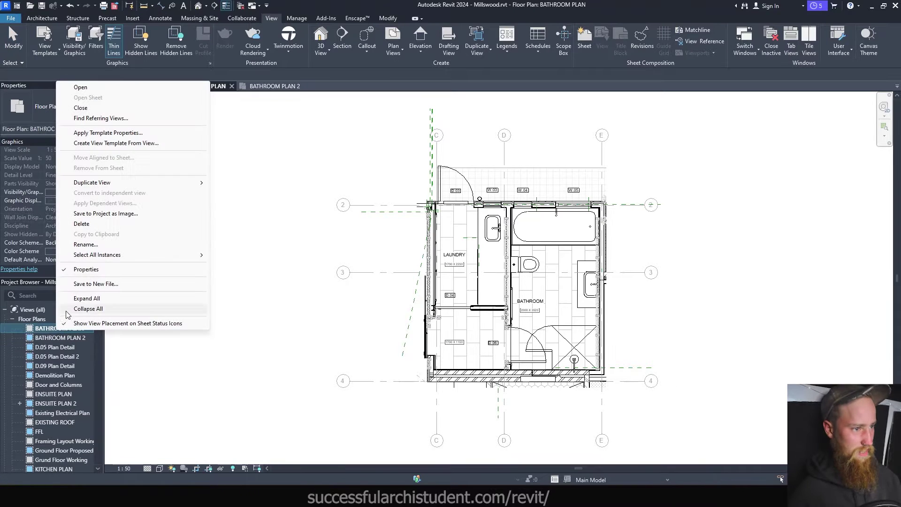
click(80, 224)
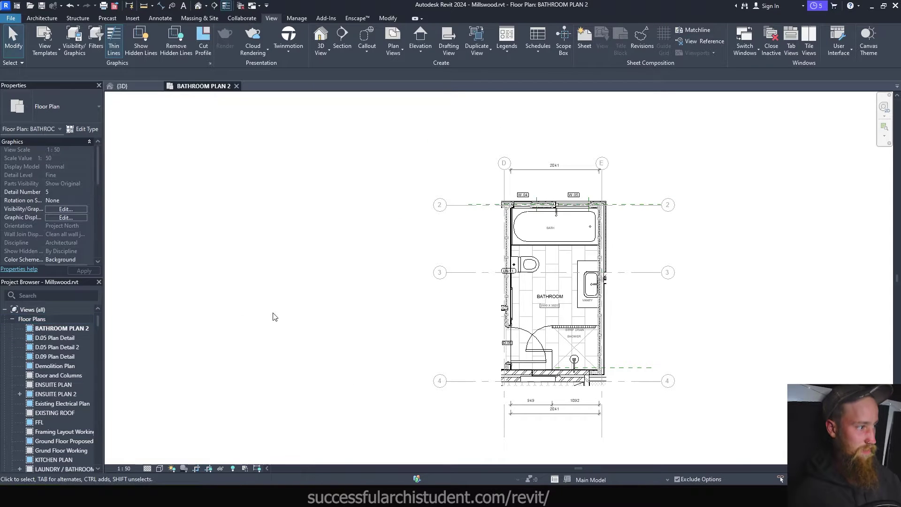
Open the Ground Floor Proposed floor plan from the project browser
scroll(75, 333, down, 5)
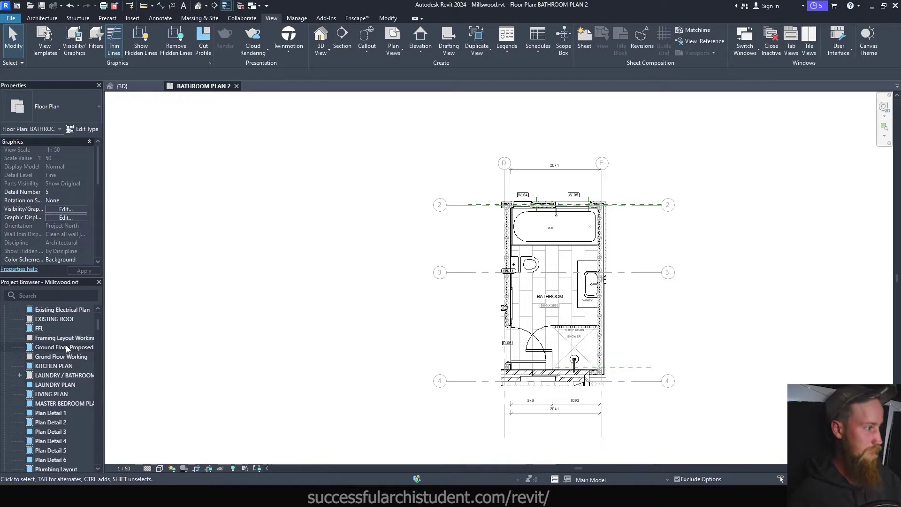
click(52, 347)
double_click(47, 348)
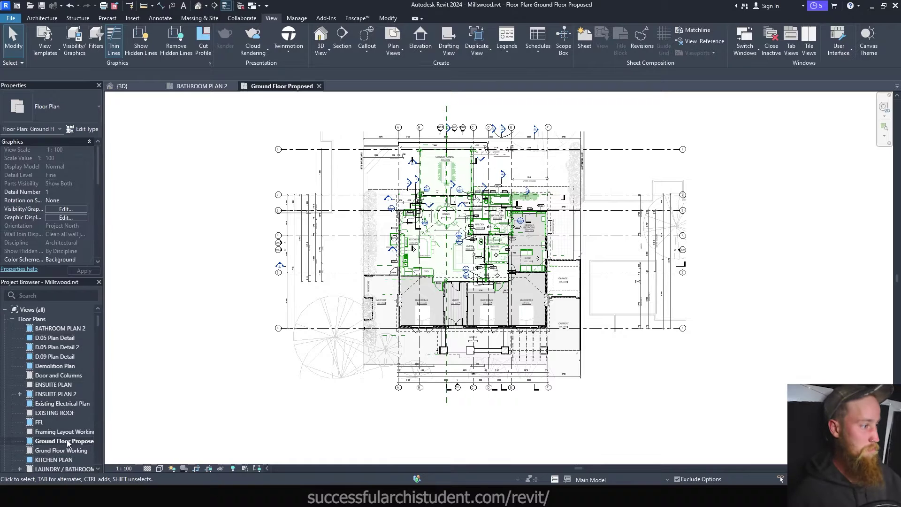
Review the names and sheet placement status of the floor plans and 3D views in the project browser
scroll(68, 441, down, 5)
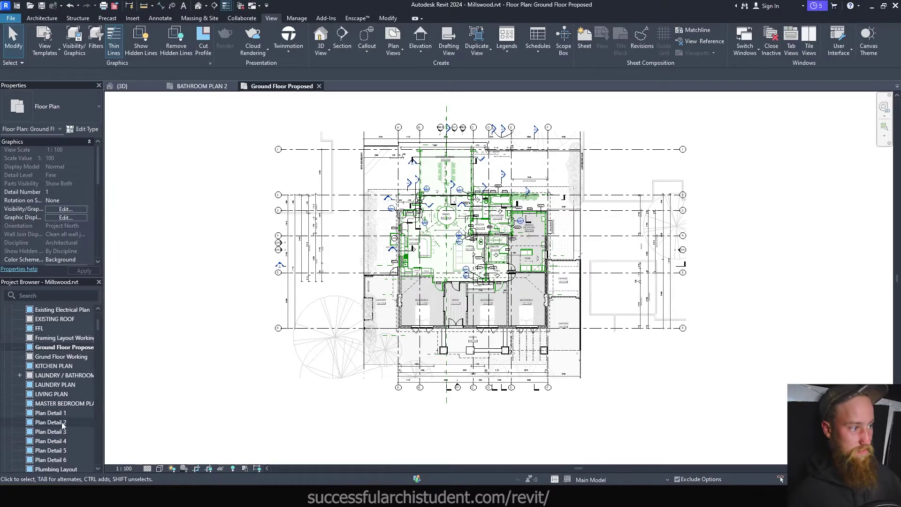
scroll(80, 390, down, 3)
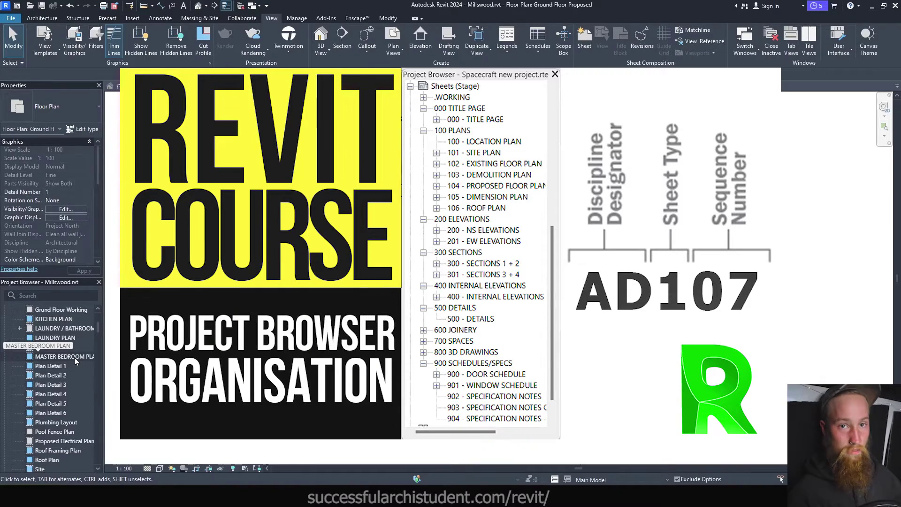
key(Home)
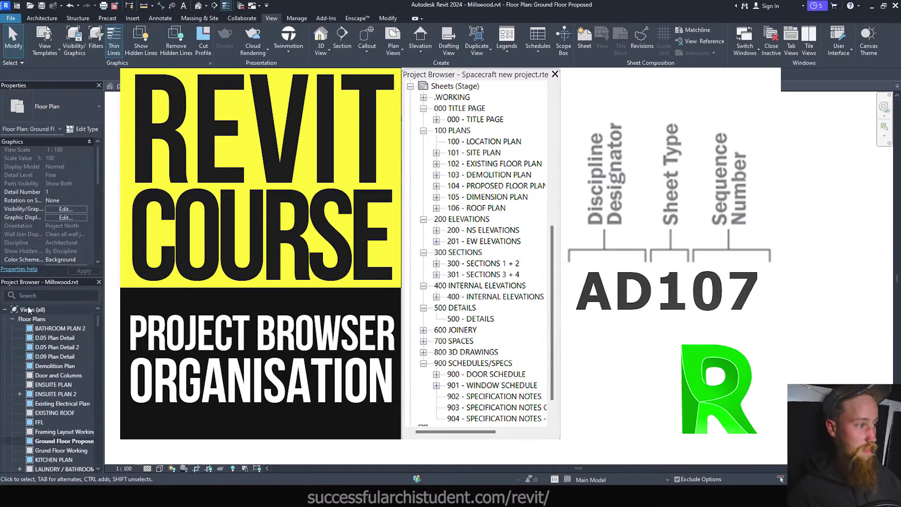
scroll(68, 347, down, 5)
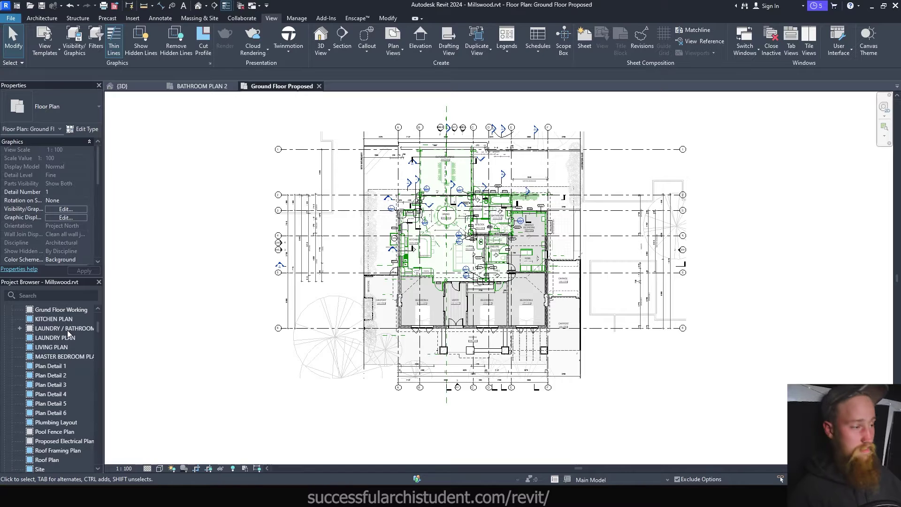
scroll(66, 356, down, 3)
scroll(65, 367, down, 6)
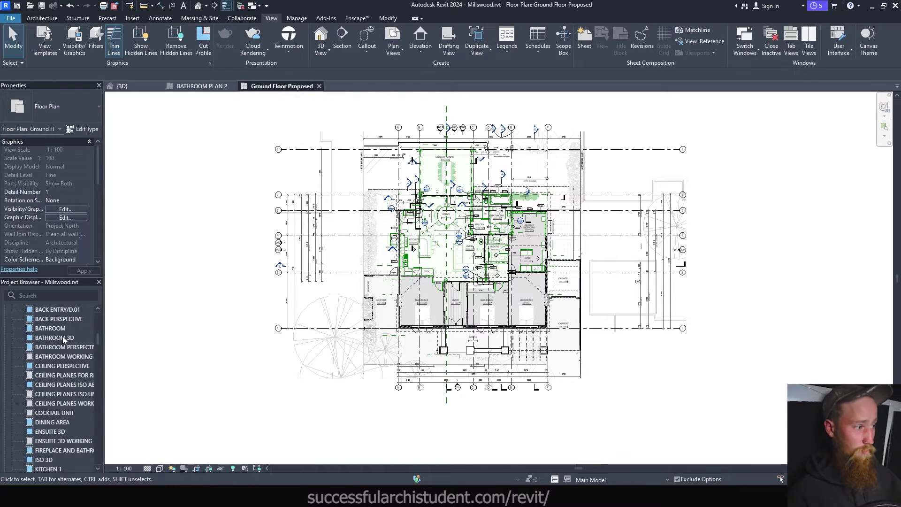
scroll(63, 379, down, 8)
scroll(63, 380, down, 10)
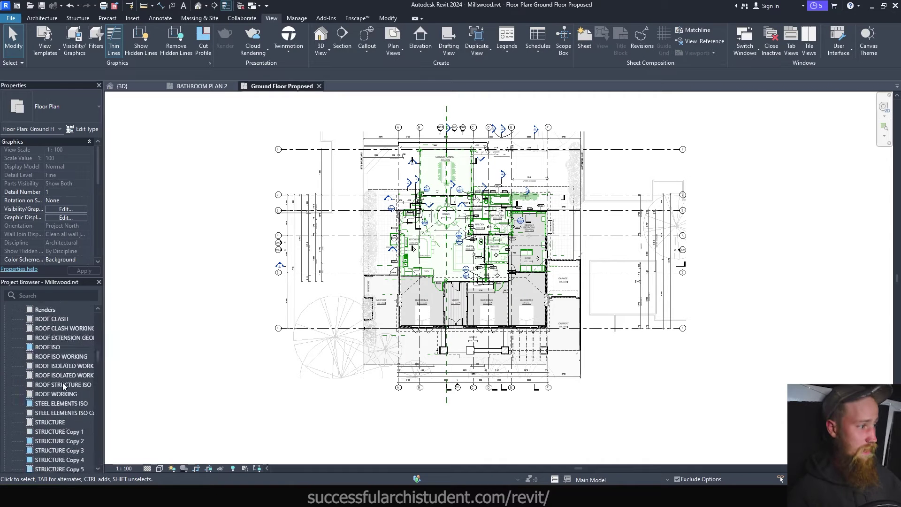
scroll(61, 384, up, 8)
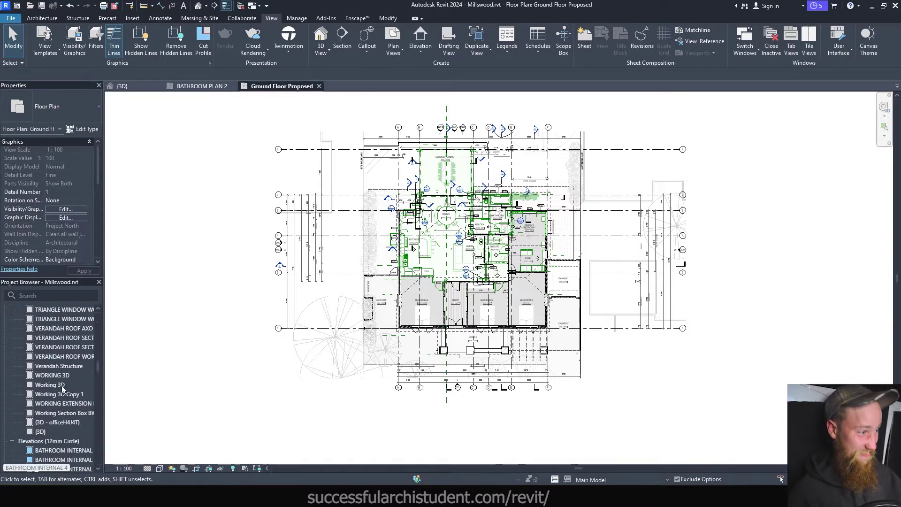
scroll(60, 387, up, 10)
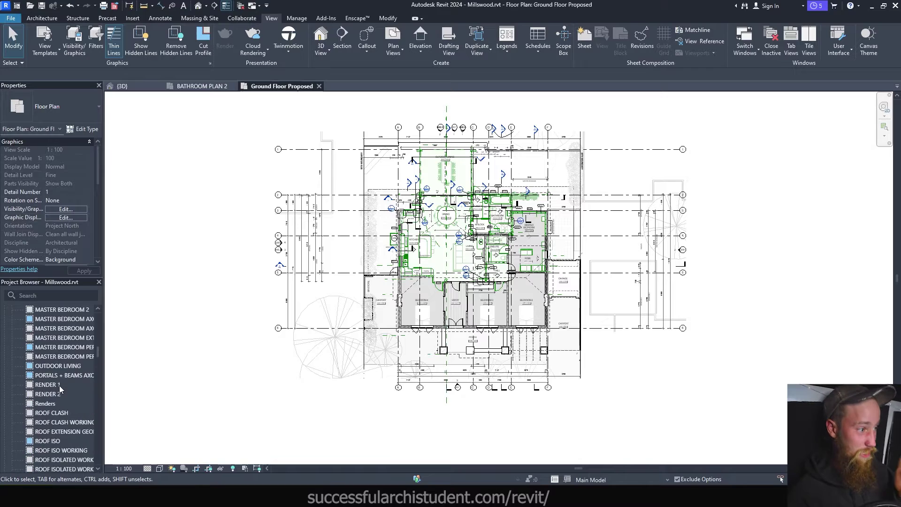
Review the internal elevations, external elevations and building sections listed in the project browser
scroll(60, 388, down, 15)
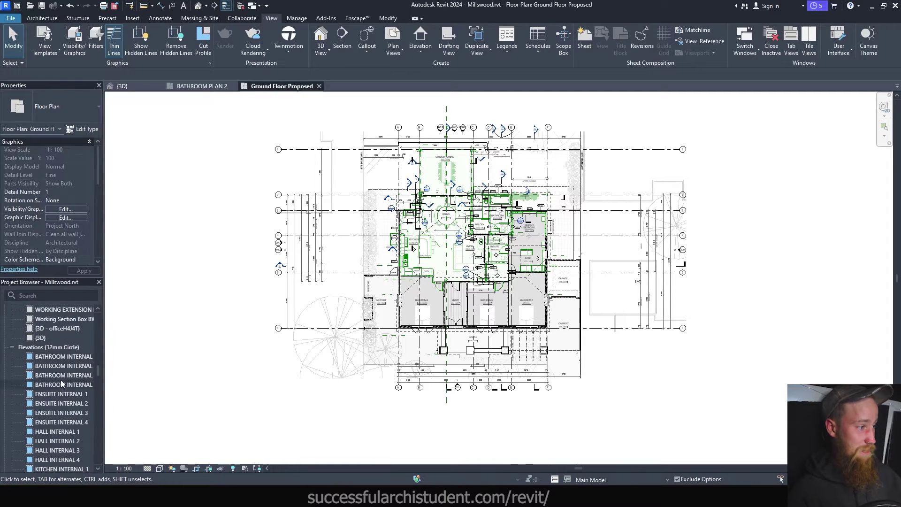
scroll(61, 384, down, 10)
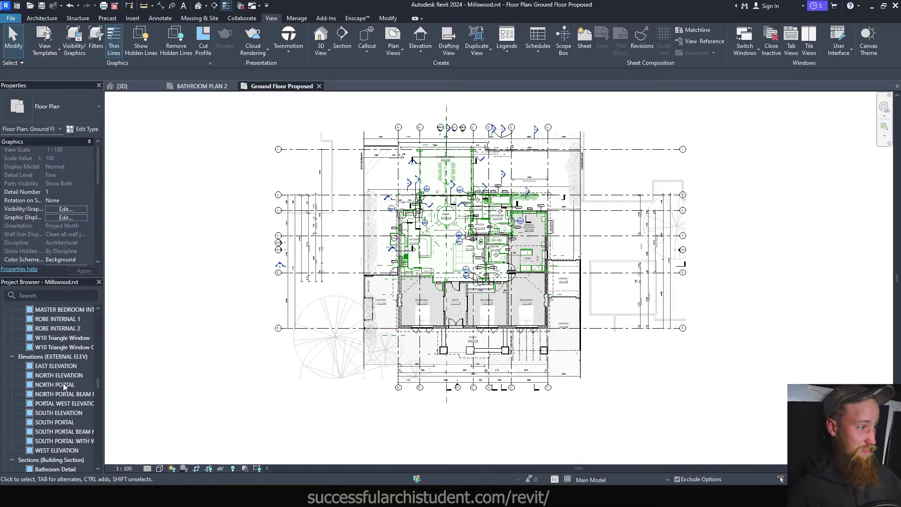
scroll(66, 382, down, 5)
scroll(71, 378, up, 5)
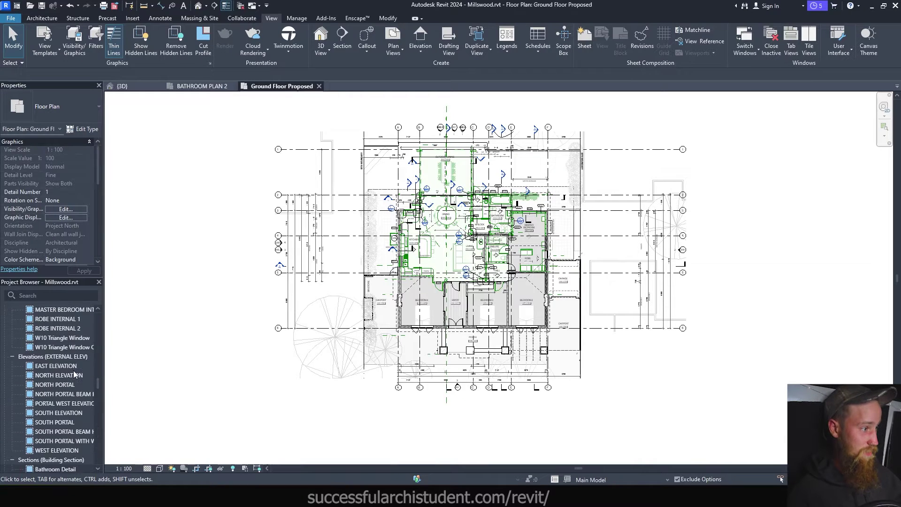
scroll(74, 374, up, 2)
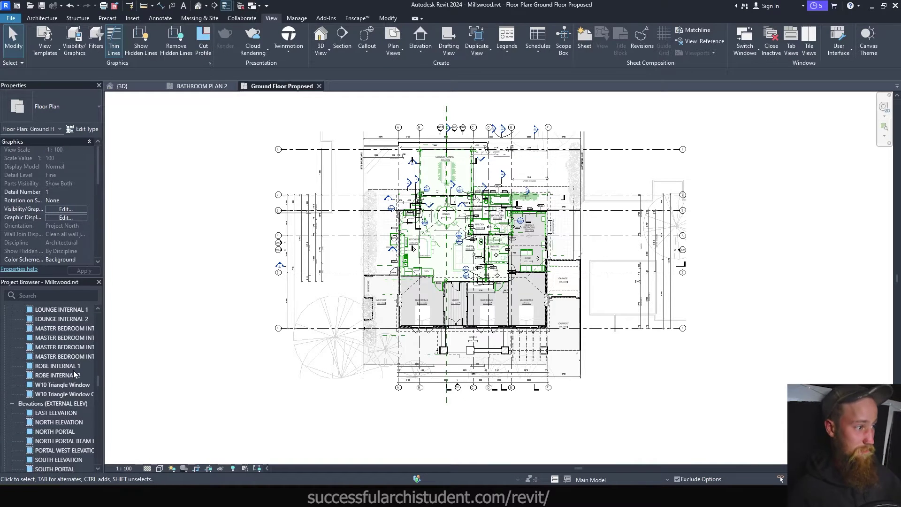
scroll(74, 374, down, 2)
scroll(75, 374, down, 4)
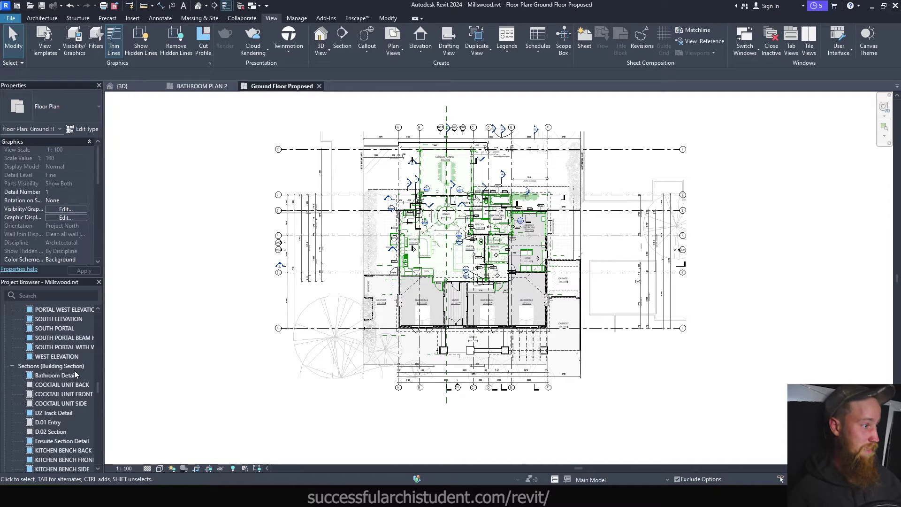
scroll(74, 370, down, 15)
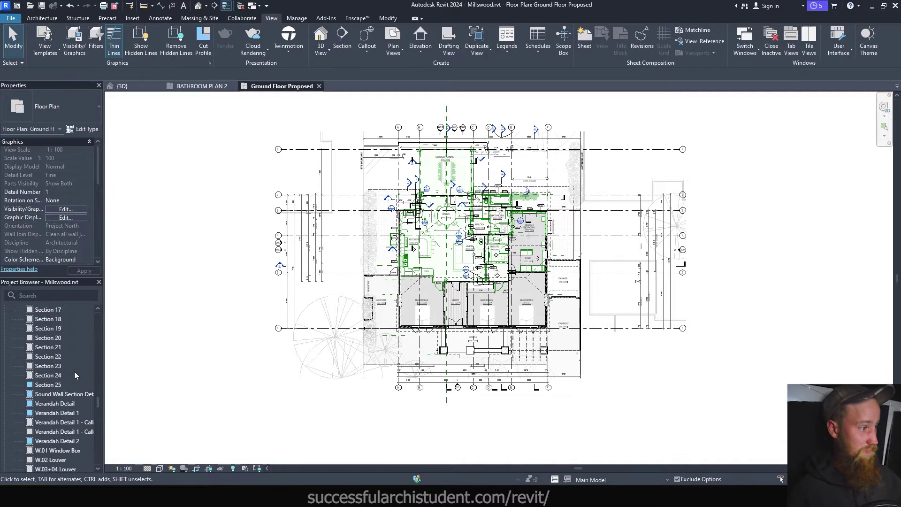
scroll(72, 357, up, 10)
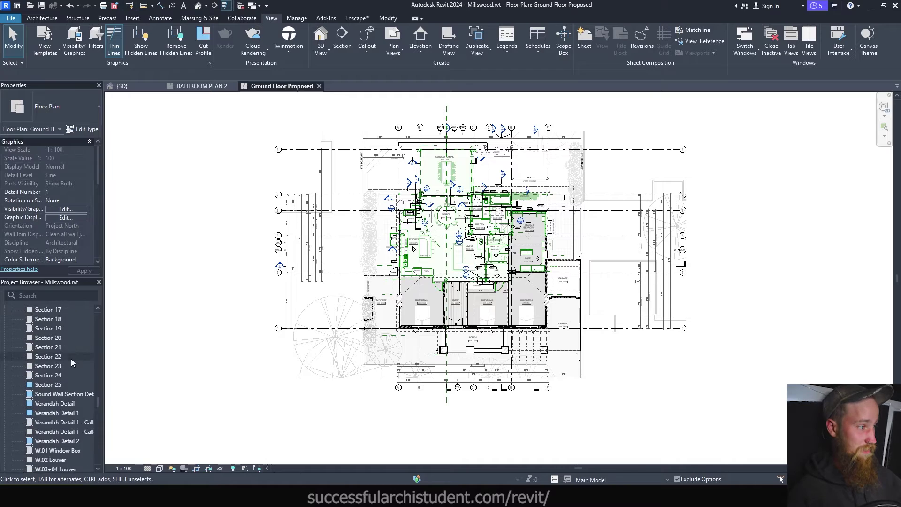
scroll(72, 358, down, 2)
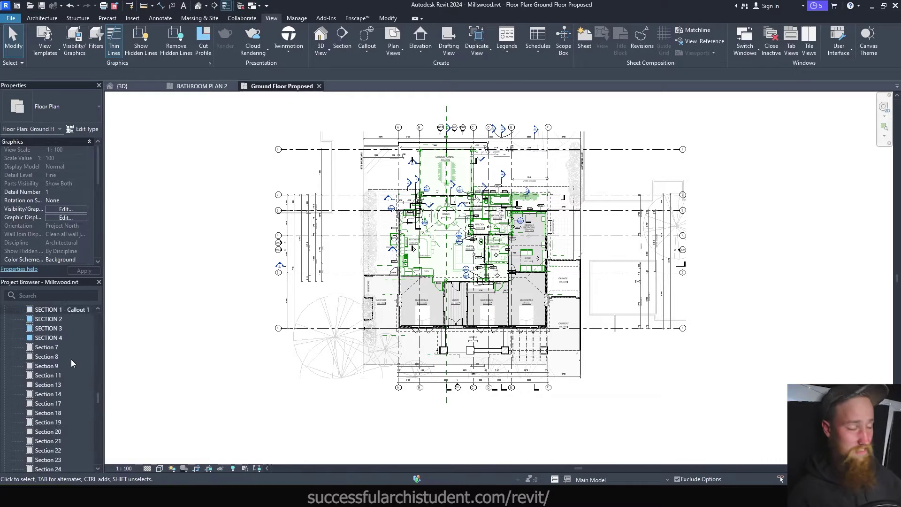
Review the legends, schedules and sheets listed in the project browser, down to the 100 PLANS group, alongside the Ground Floor Proposed plan
scroll(433, 189, up, 5)
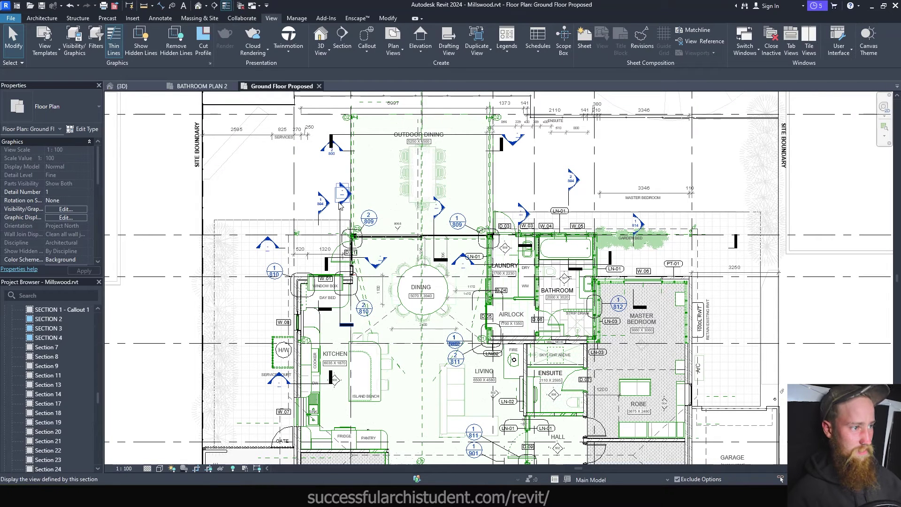
scroll(51, 376, down, 15)
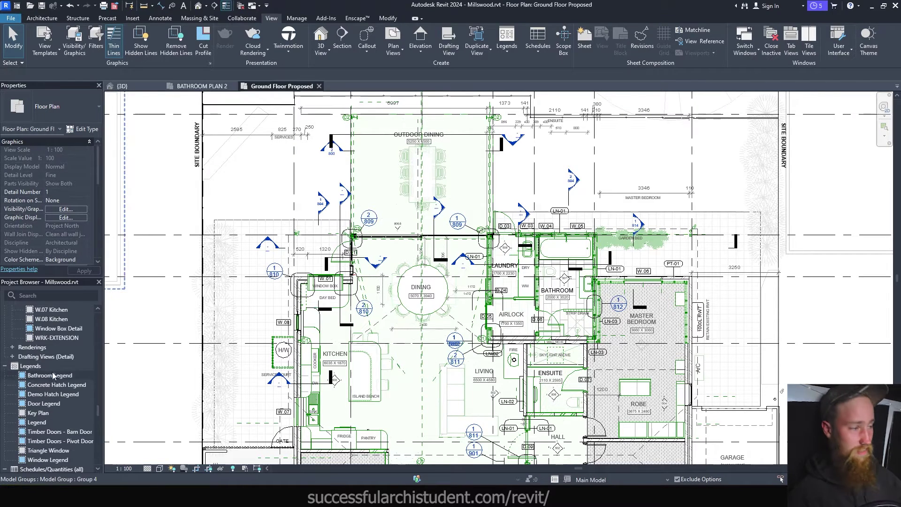
scroll(61, 365, down, 10)
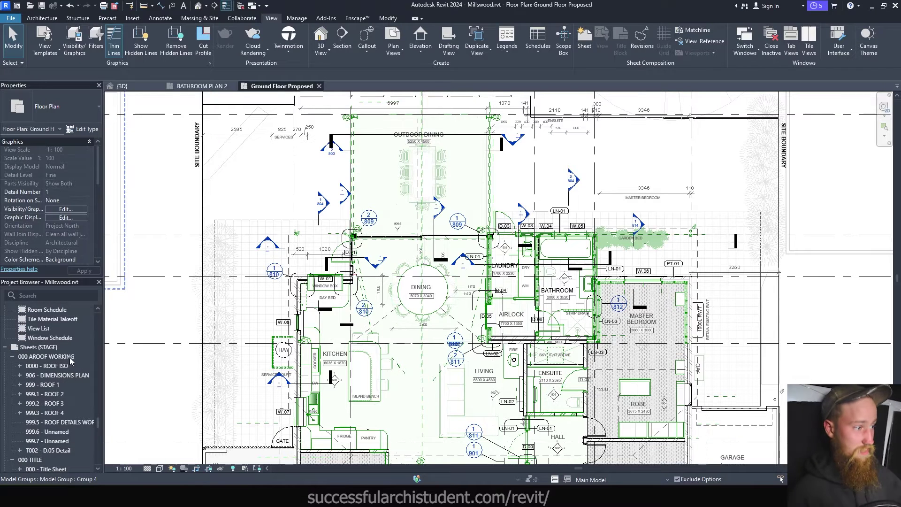
scroll(70, 360, down, 5)
middle_drag(266, 209, 240, 142)
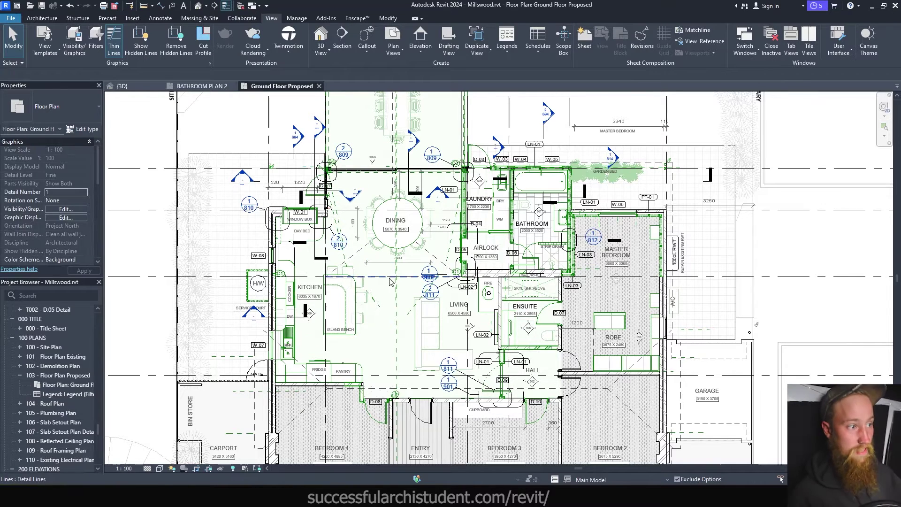
middle_drag(389, 253, 384, 250)
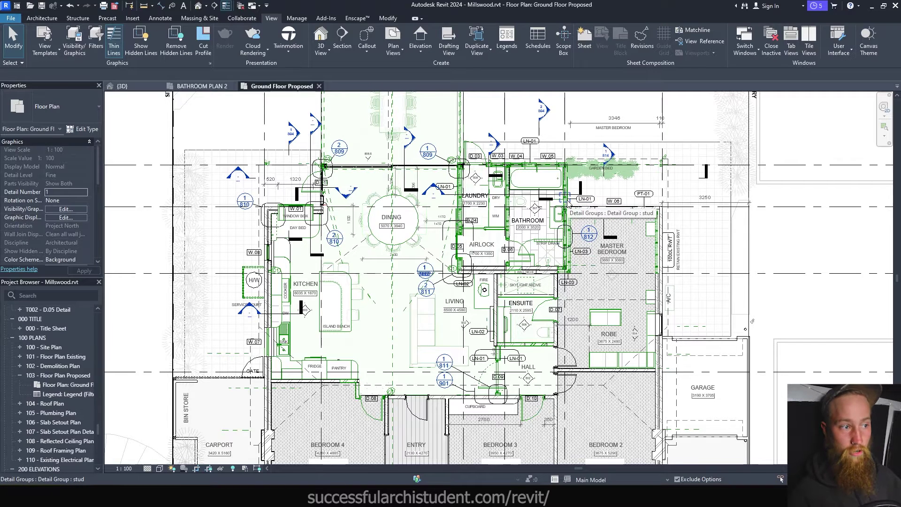
Inspect the view-specific element graphic overrides of barn door D.05 beside the airlock, and close them without changes
click(455, 244)
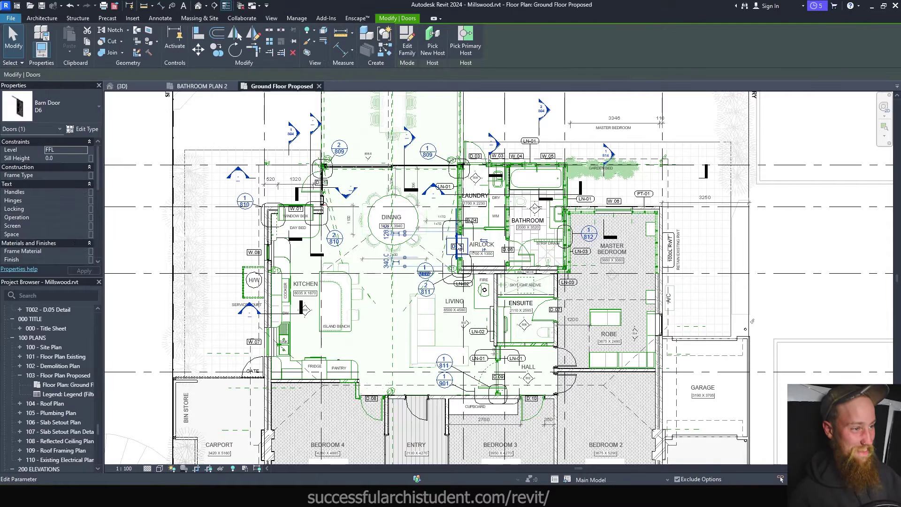
scroll(455, 244, up, 2)
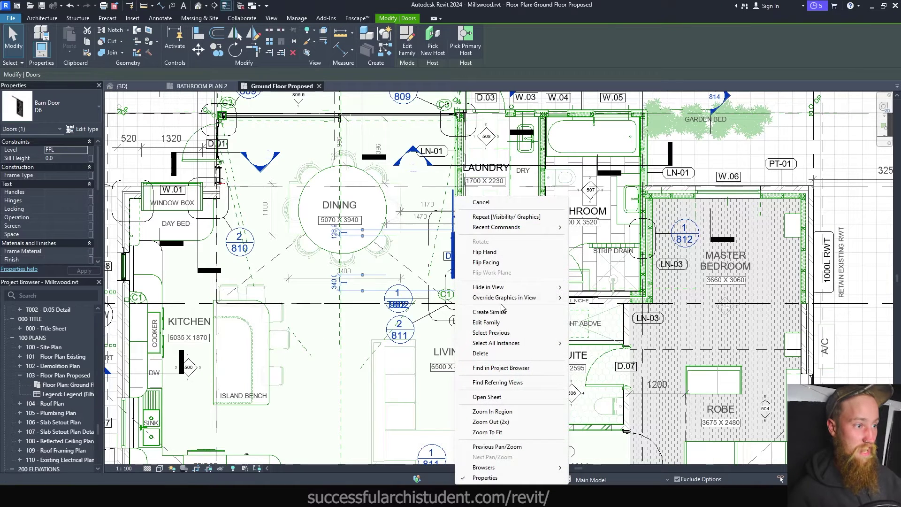
mouse_move(497, 301)
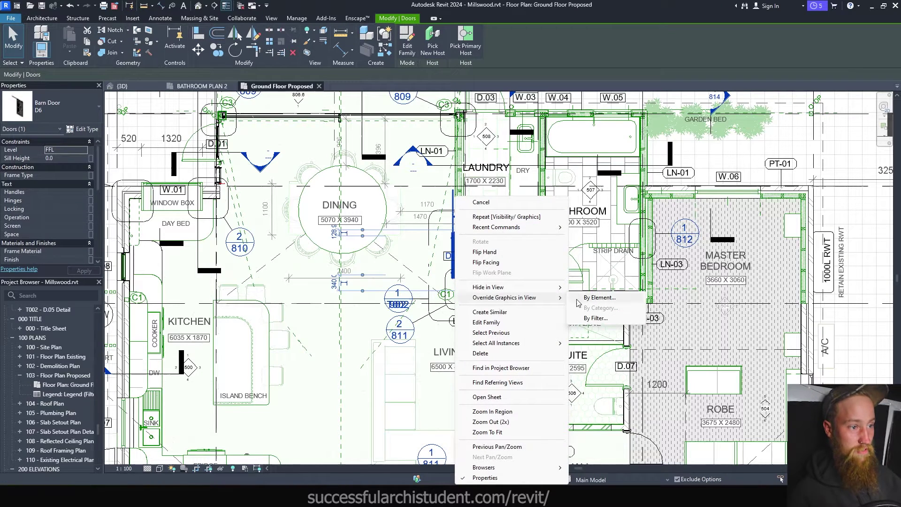
click(592, 298)
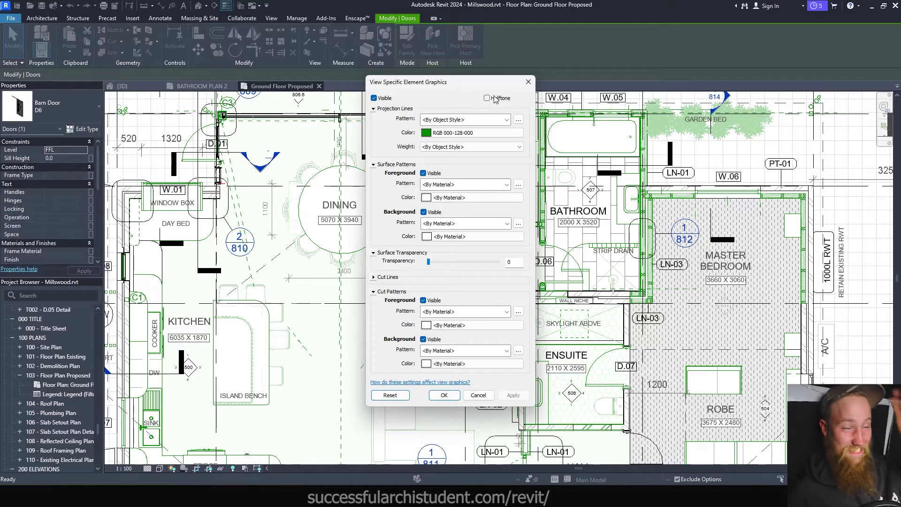
click(528, 82)
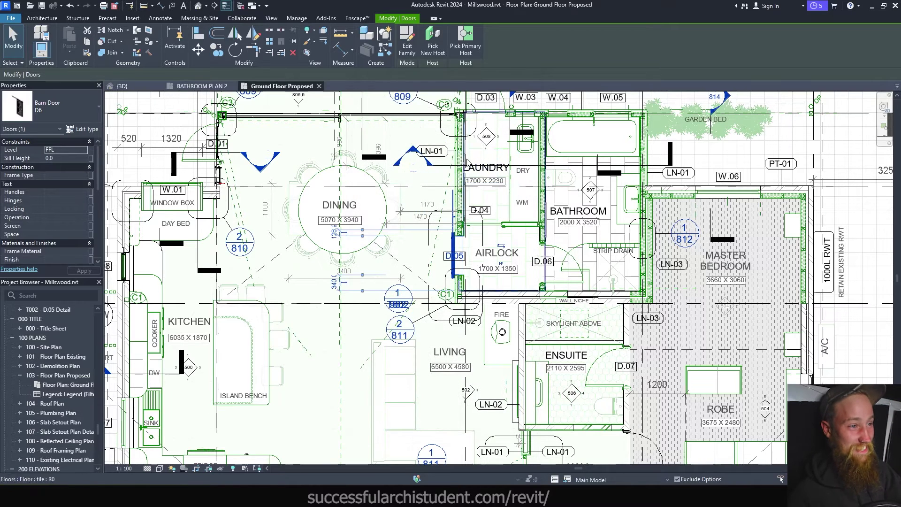
key(Escape)
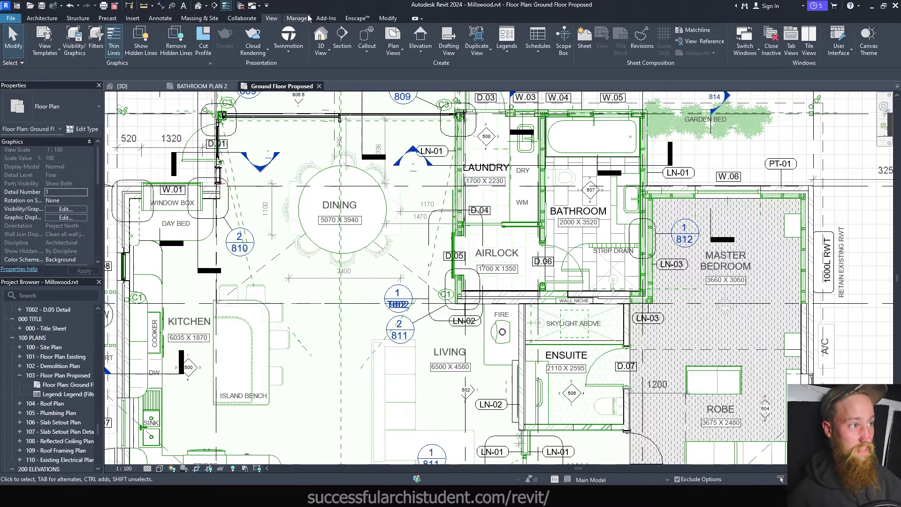
In the phasing graphic overrides, set the New phase's projection line colour to RGB 000-064-000 and apply it
click(297, 18)
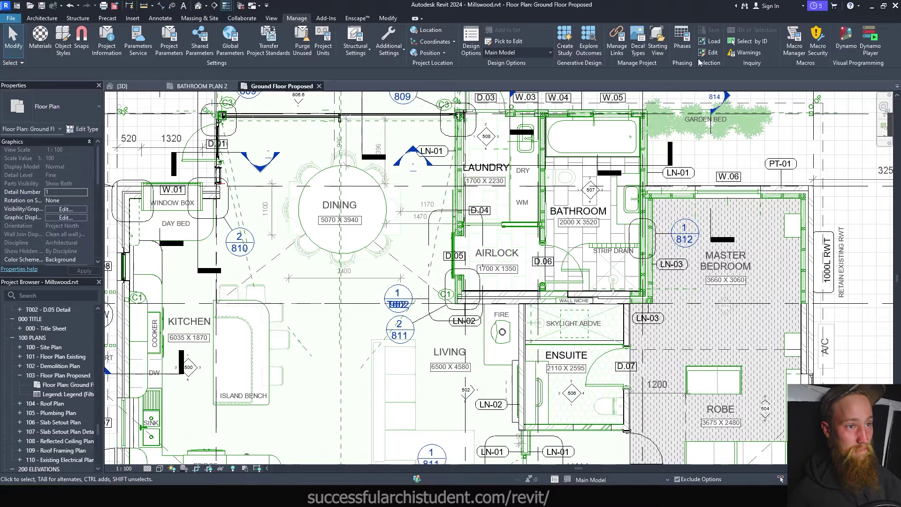
click(684, 49)
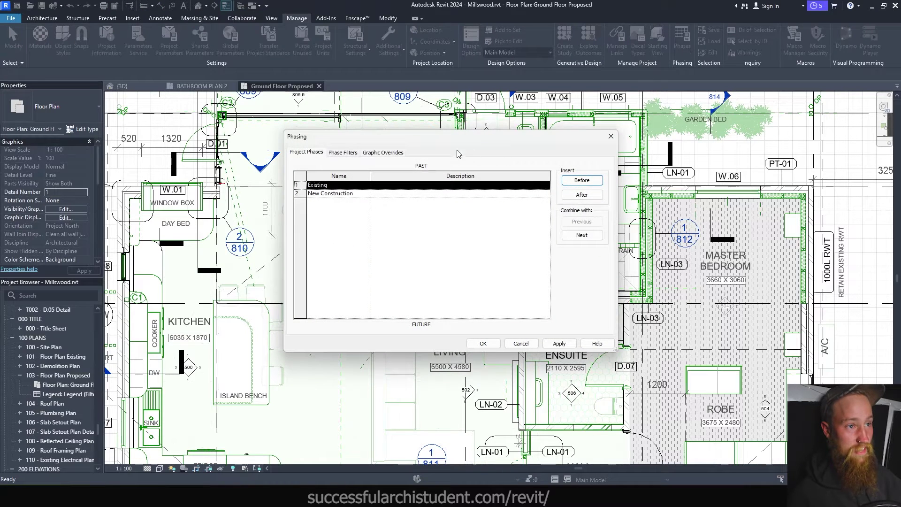
click(342, 153)
click(389, 152)
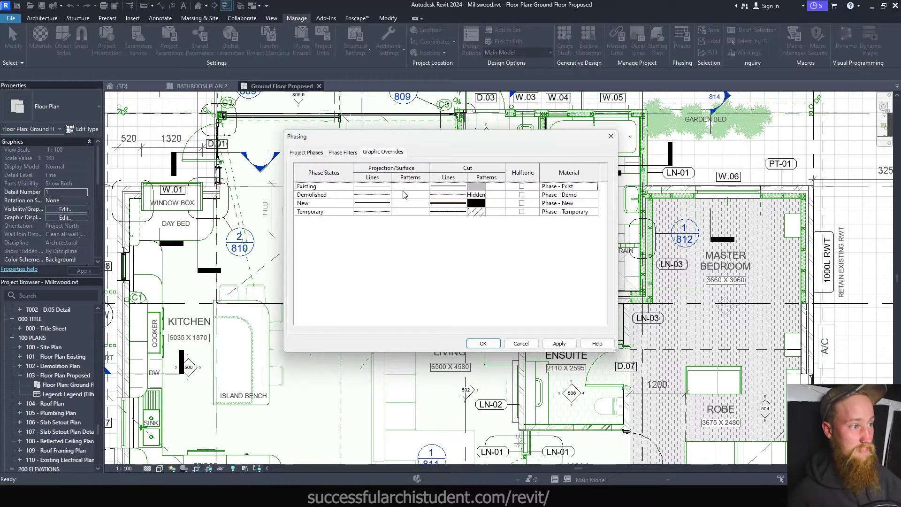
click(331, 205)
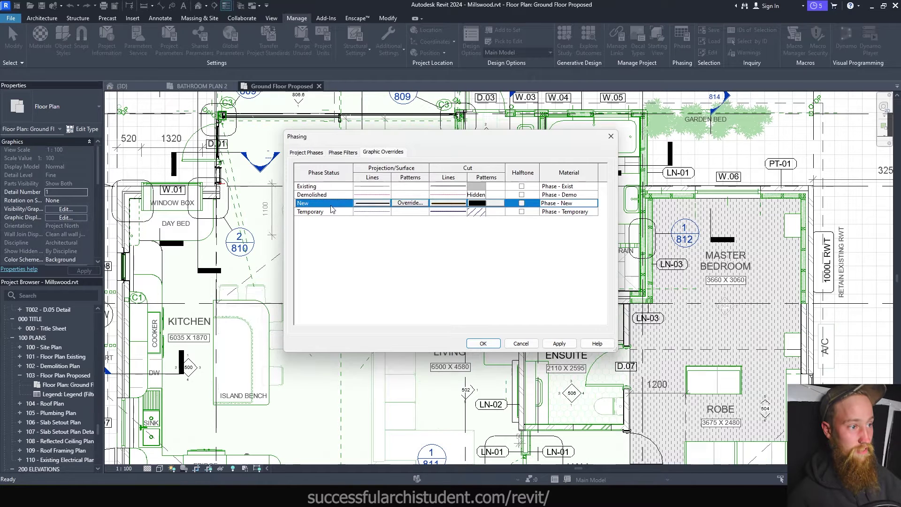
click(381, 207)
click(439, 230)
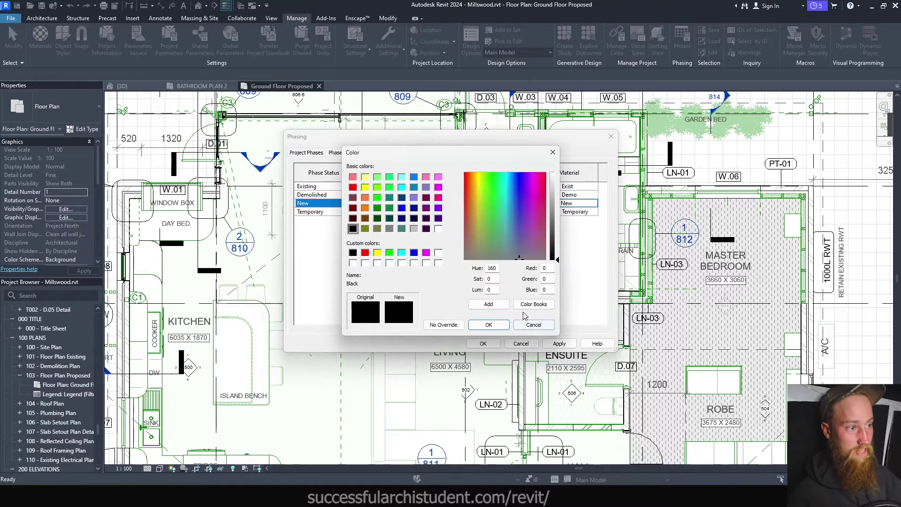
click(376, 218)
click(489, 325)
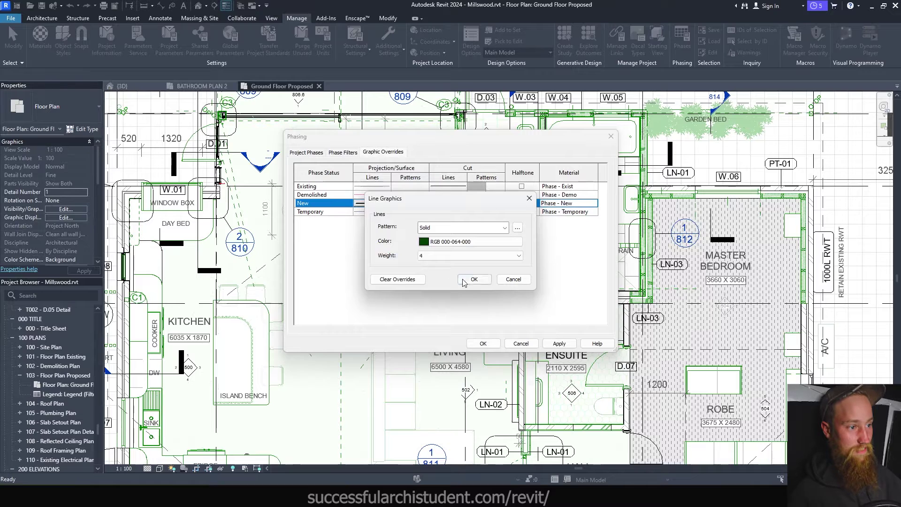
click(474, 279)
click(554, 344)
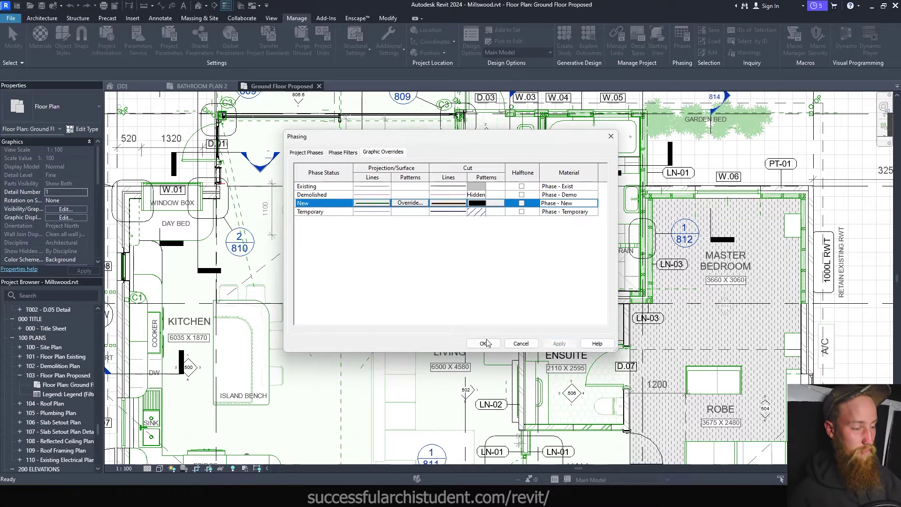
click(484, 343)
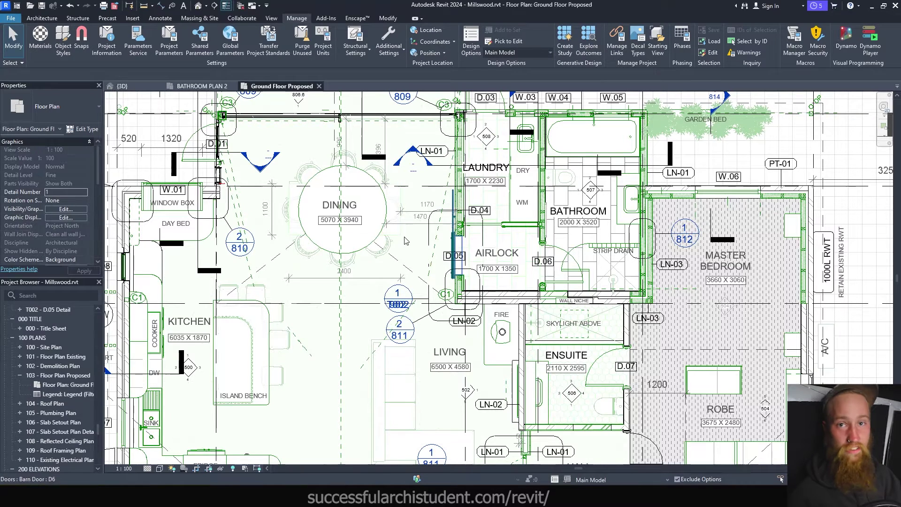
Inspect the view-specific element graphic overrides of the dining chair above the round table, and cancel without changes
click(441, 242)
key(Escape)
scroll(512, 172, down, 3)
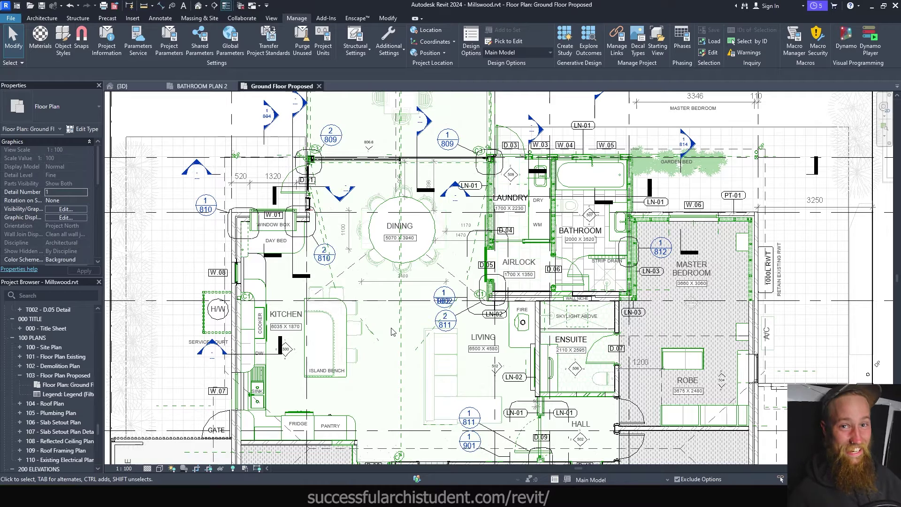
click(400, 217)
click(375, 256)
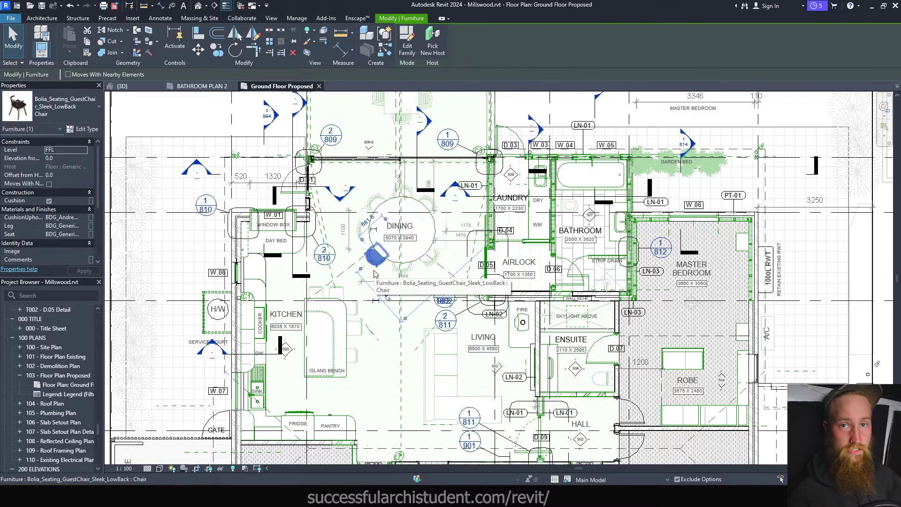
key(Escape)
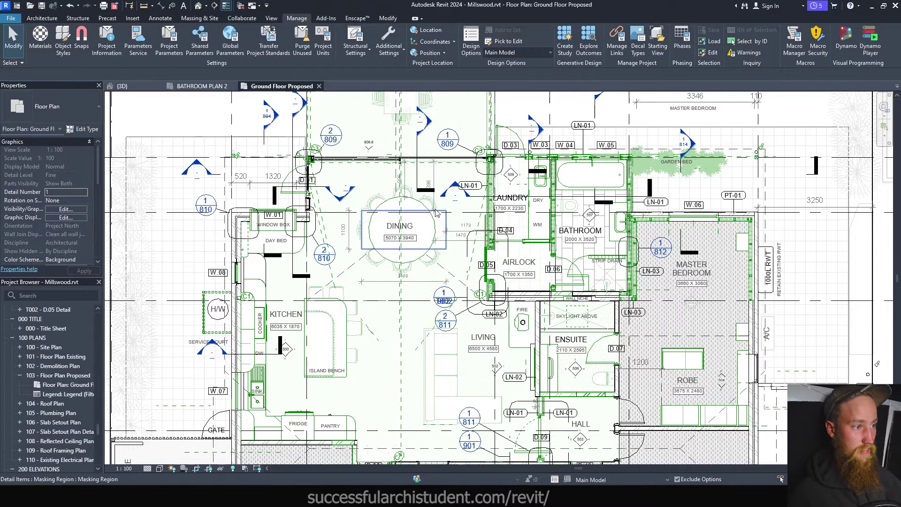
right_click(412, 201)
mouse_move(451, 247)
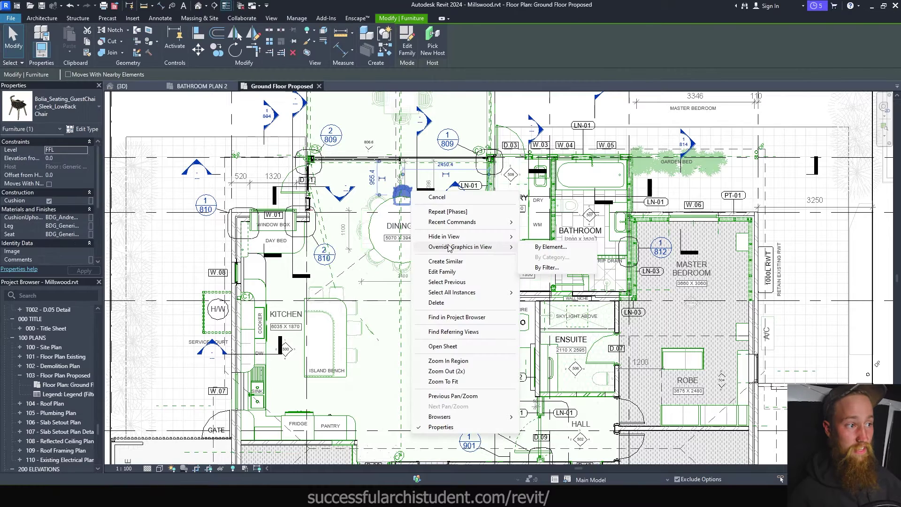
click(551, 247)
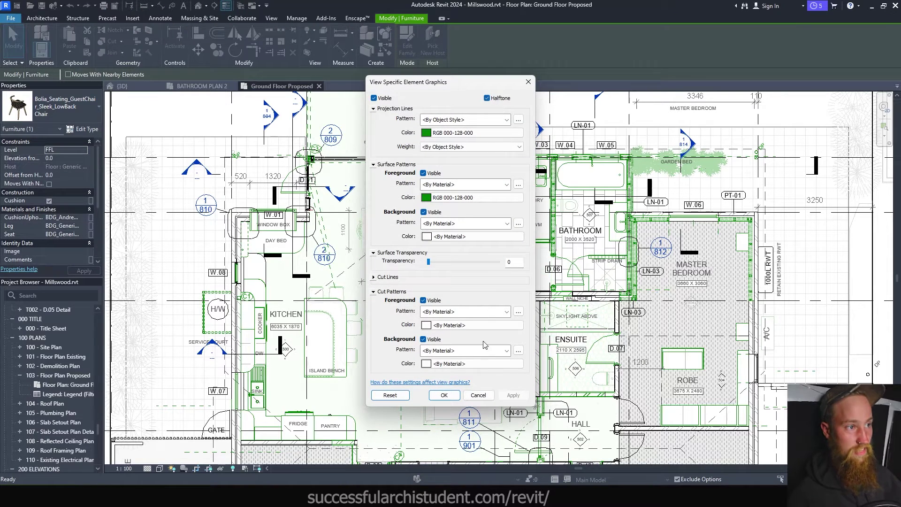
click(478, 395)
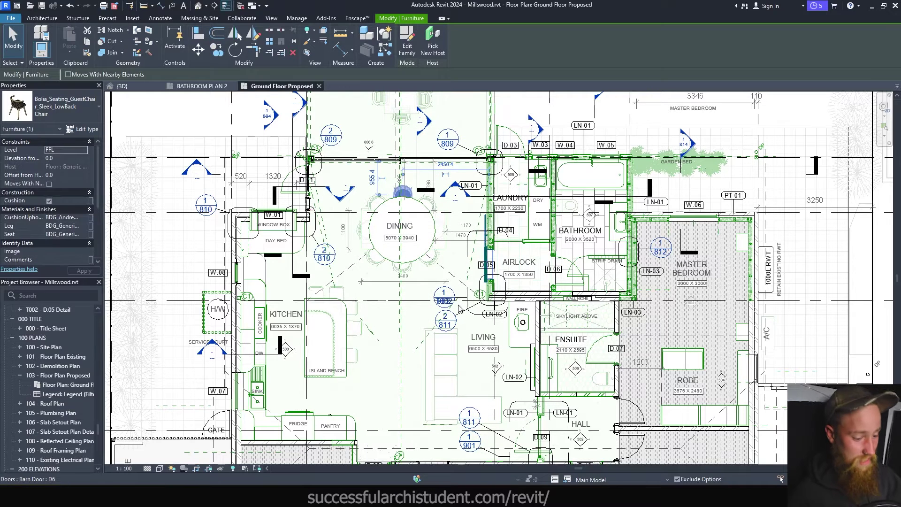
Try to turn on halftone for the Furniture category in the Ground Floor Proposed plan's visibility/graphic overrides
key(v)
key(v)
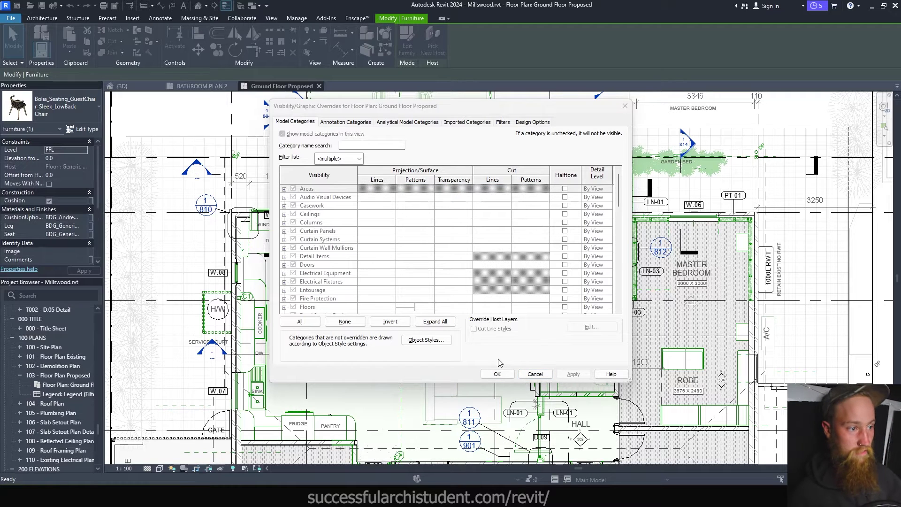
scroll(328, 281, down, 3)
click(314, 299)
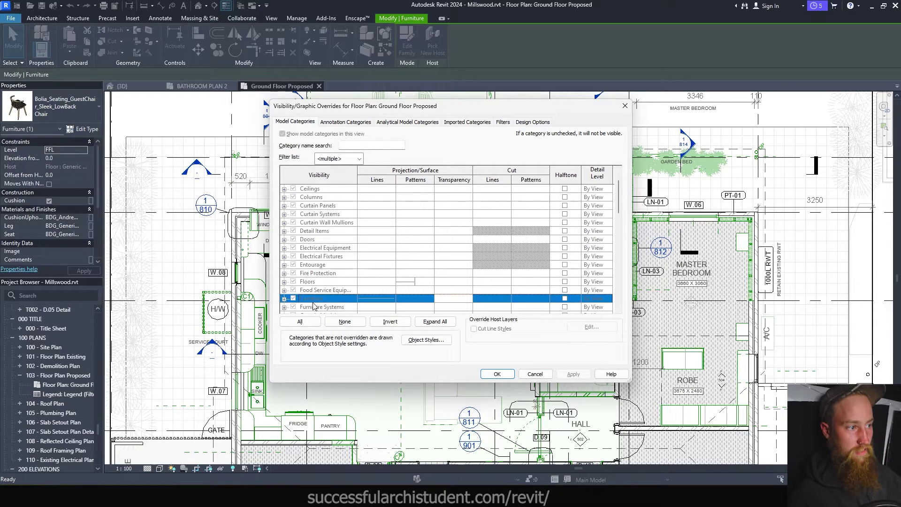
click(565, 299)
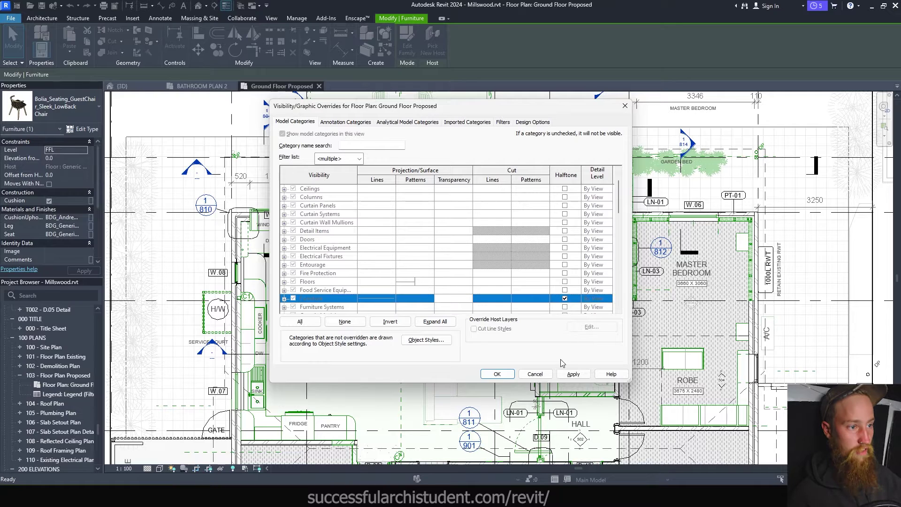
click(568, 374)
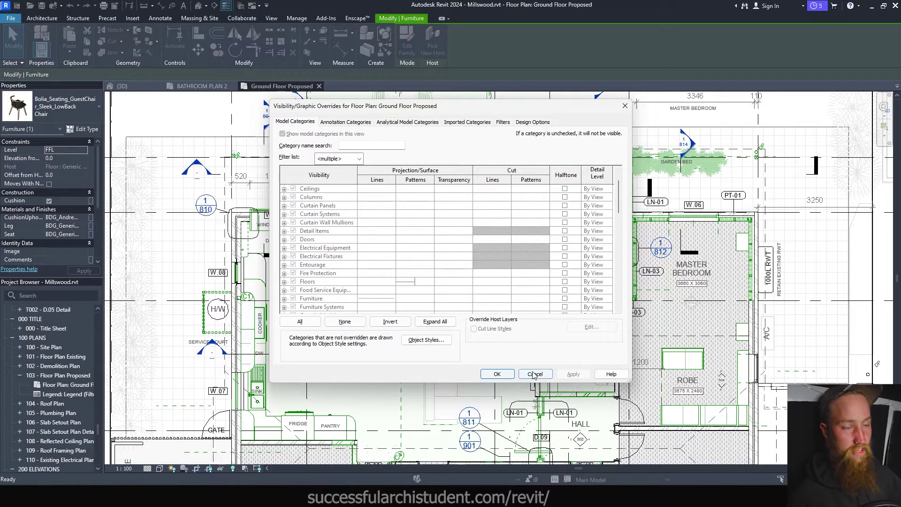
click(497, 373)
key(Escape)
Check the view template assigned to the Ground Floor Proposed plan and its included properties, and cancel without changes
scroll(81, 216, down, 5)
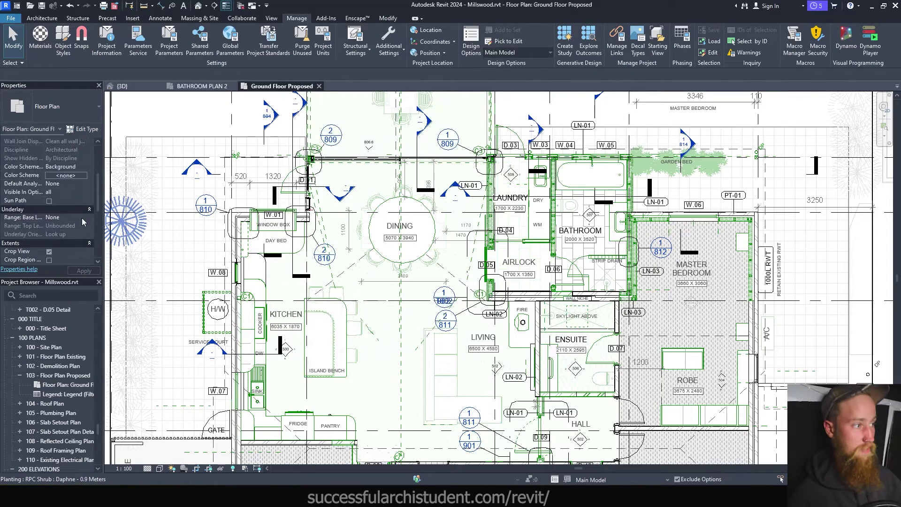
click(66, 252)
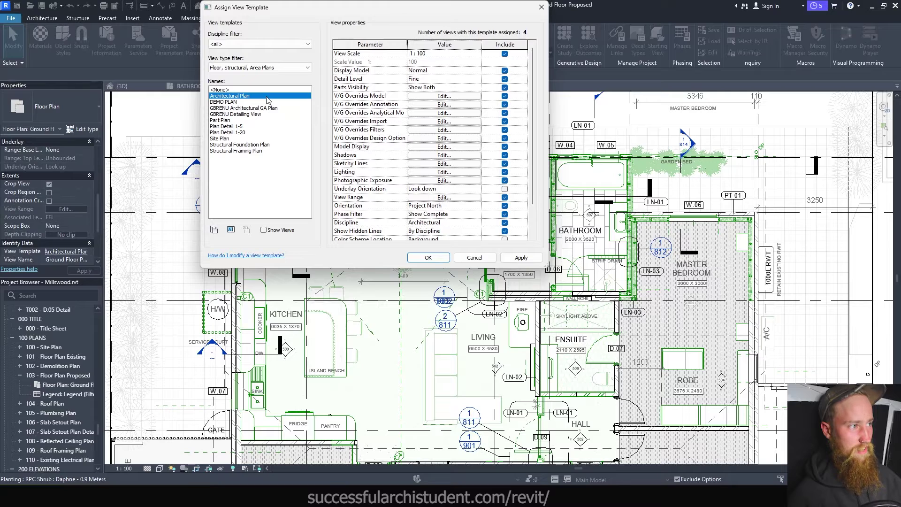
click(479, 260)
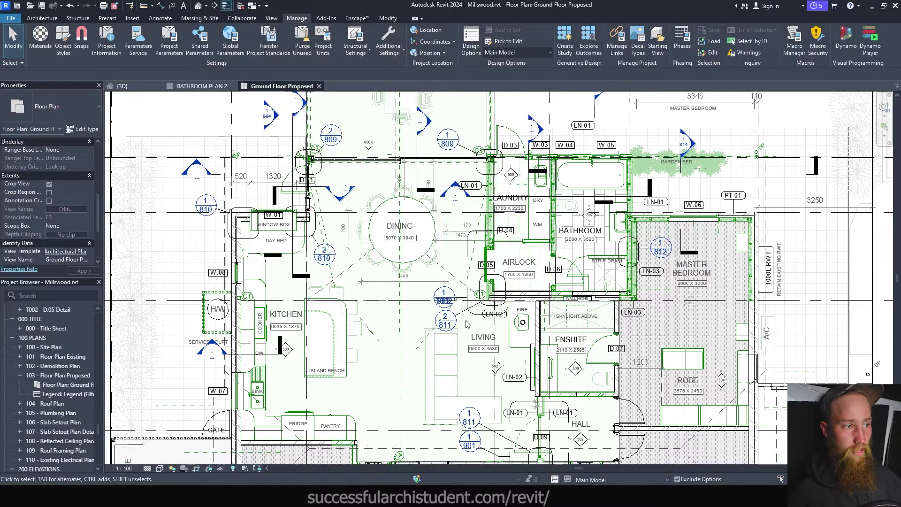
scroll(70, 361, up, 10)
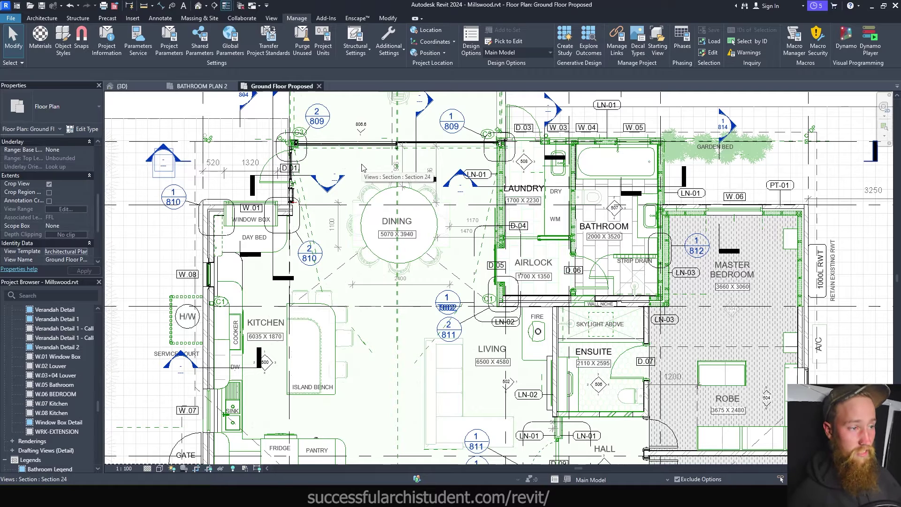
click(369, 198)
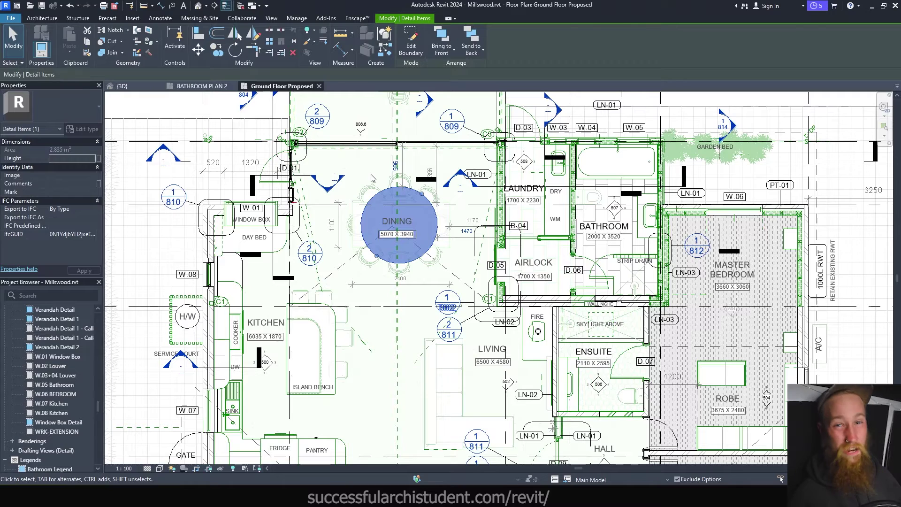
click(370, 179)
scroll(383, 190, up, 1)
click(446, 203)
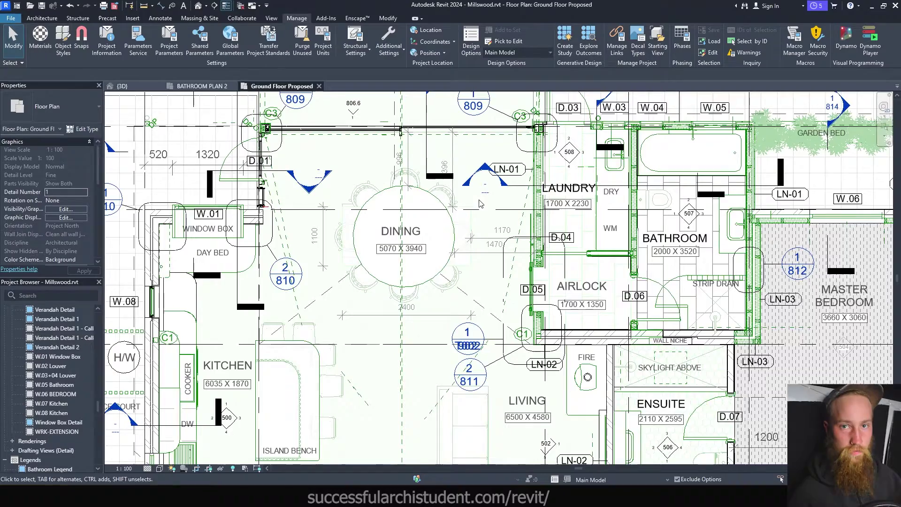
Look through the project's detail sheets up to 809 - Plan Details and examine its sliding door junction detail
scroll(480, 203, down, 1)
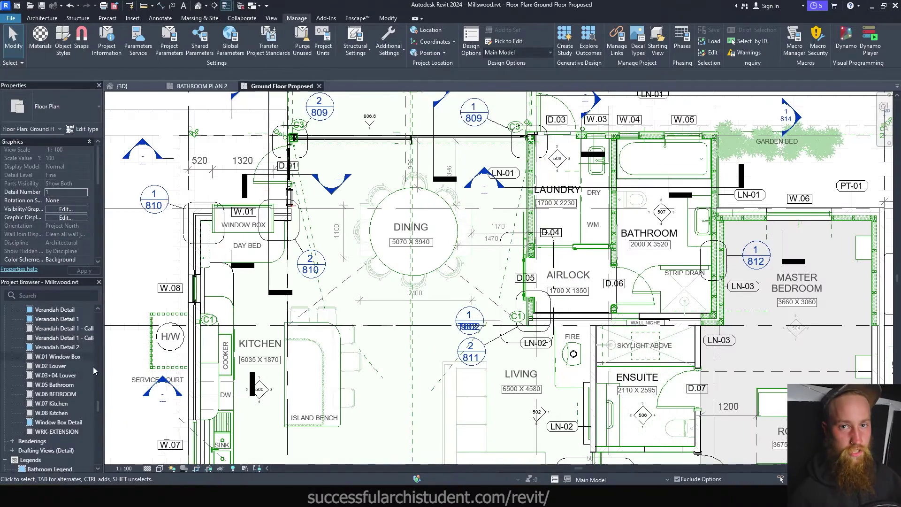
scroll(82, 382, up, 3)
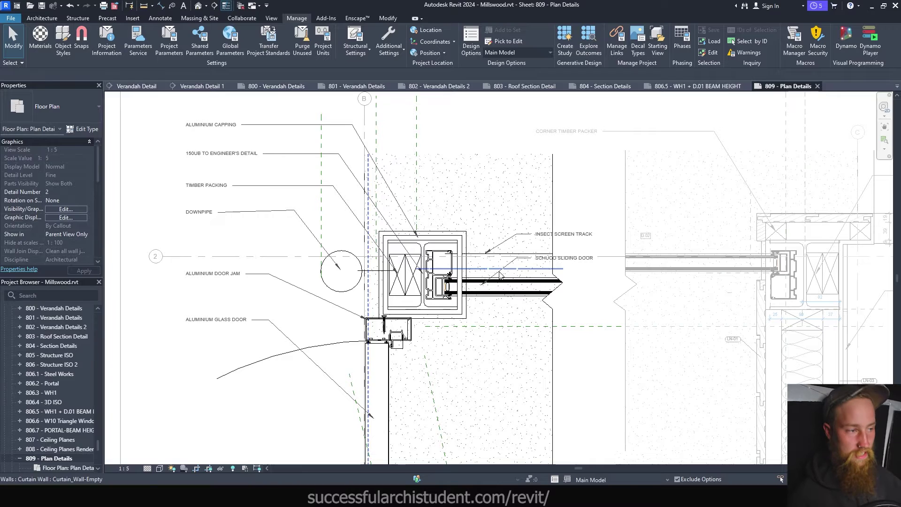
scroll(501, 275, down, 4)
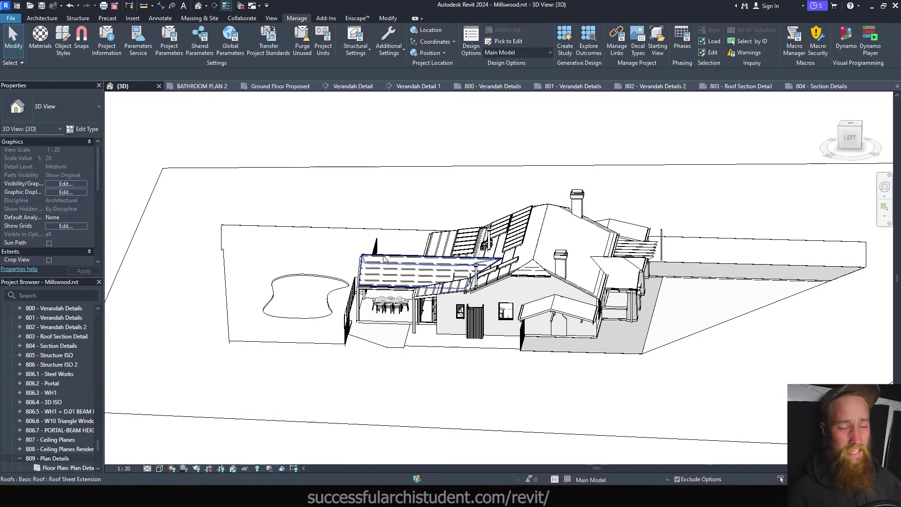
Temporarily hide the Roof Sheet Extension over the gabled outdoor dining area in the 3D view to expose its framing
scroll(392, 255, up, 3)
shift+middle_drag(392, 256, 399, 282)
scroll(399, 282, up, 4)
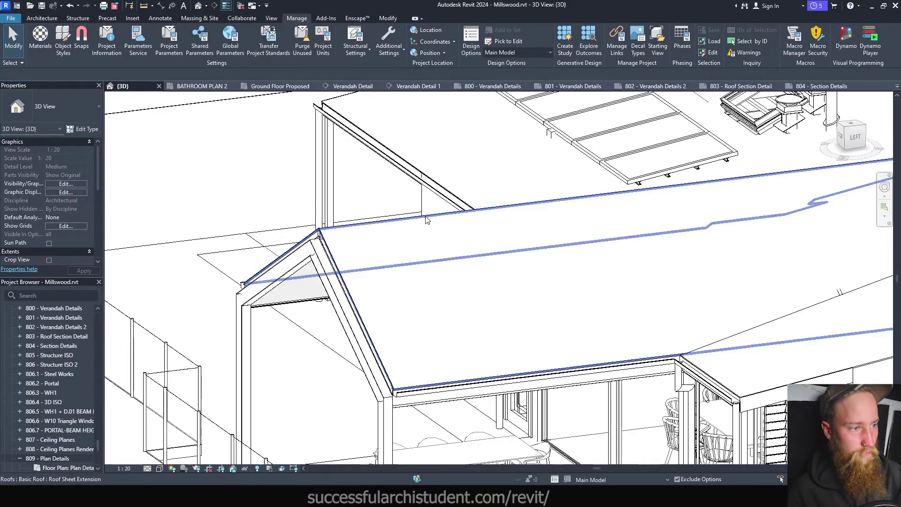
click(328, 234)
click(331, 252)
key(h)
key(h)
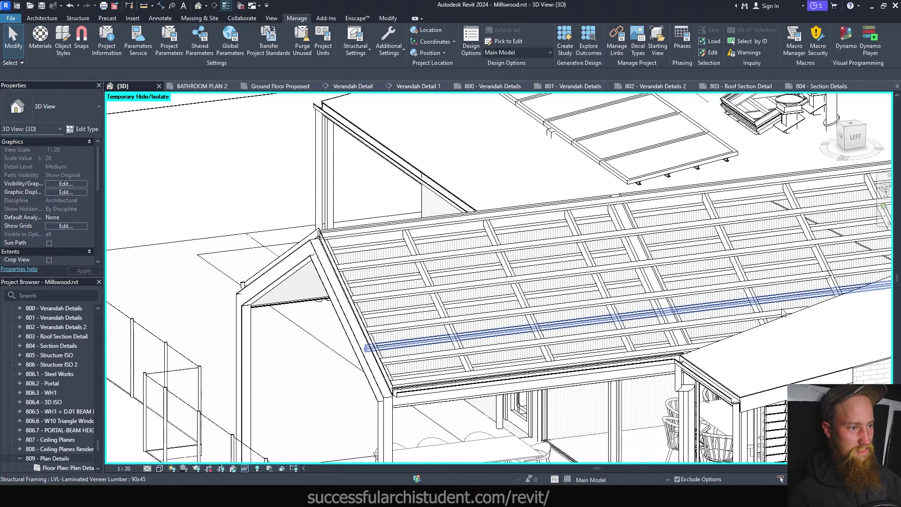
Inspect the type and properties of a lower purlin in the exposed roof framing, and clear the selection
click(471, 352)
middle_drag(771, 299, 616, 336)
scroll(742, 314, down, 2)
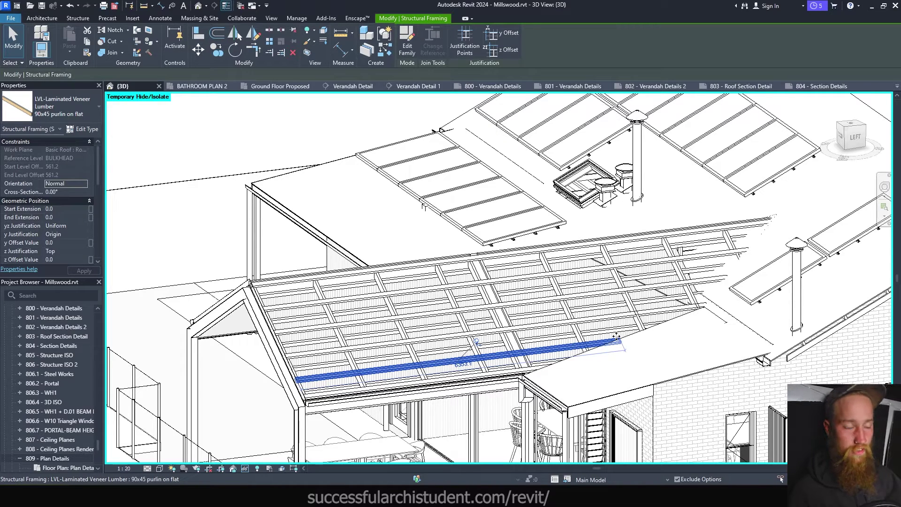
ctrl+click(621, 322)
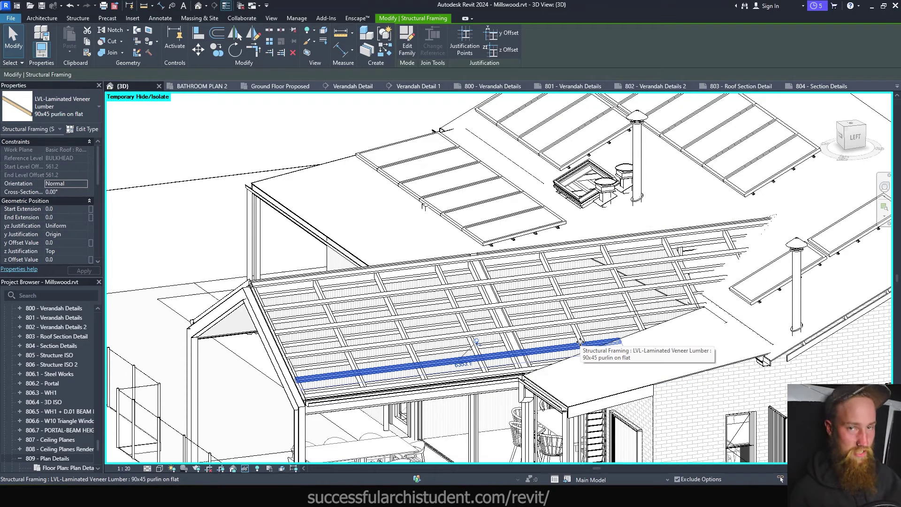
key(Escape)
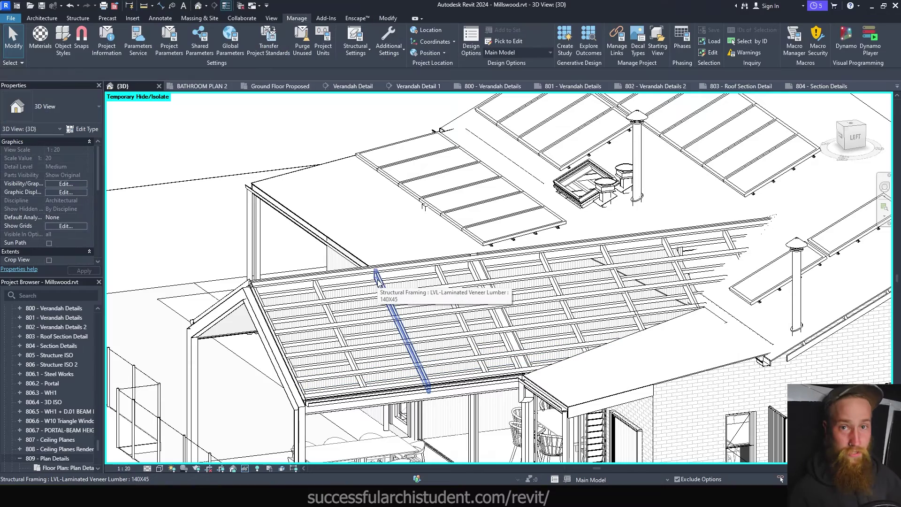
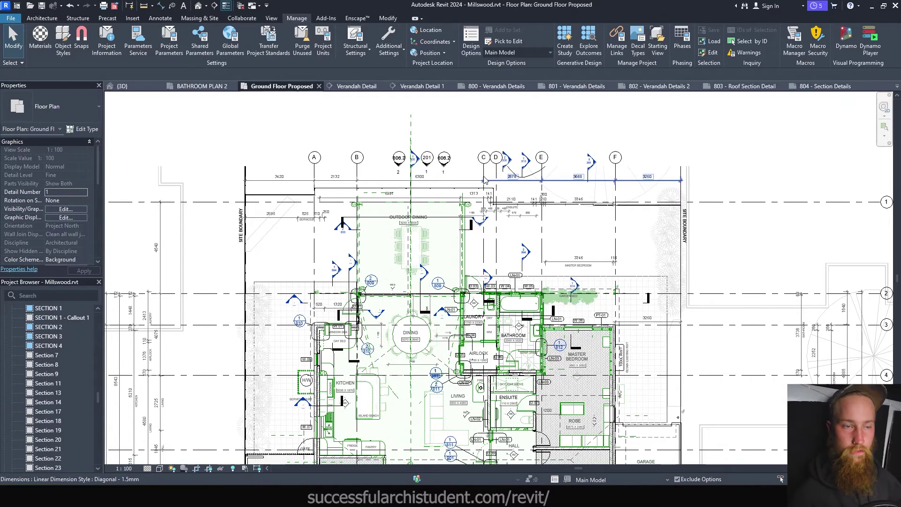
Move grid C sideways several times in the Ground Floor Proposed plan, leaving it 6400 mm from grid B with its bubble slightly lower
drag(484, 180, 468, 164)
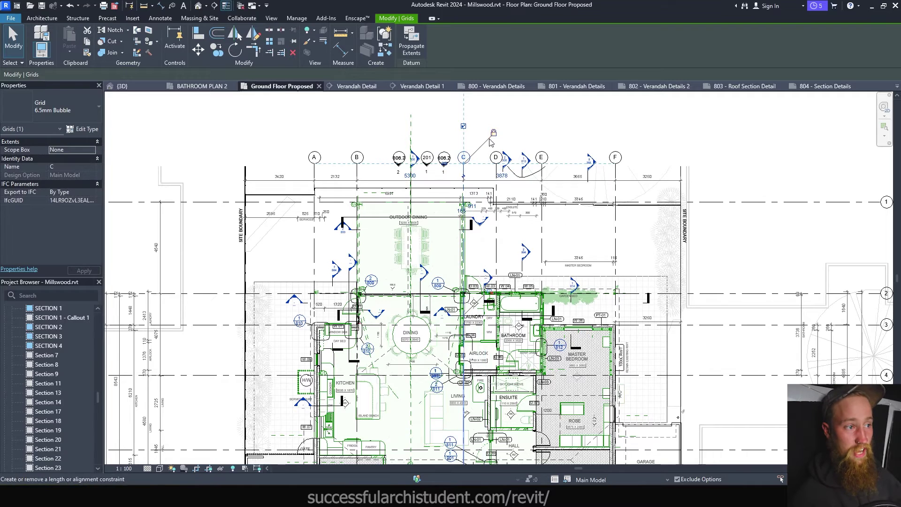
click(527, 136)
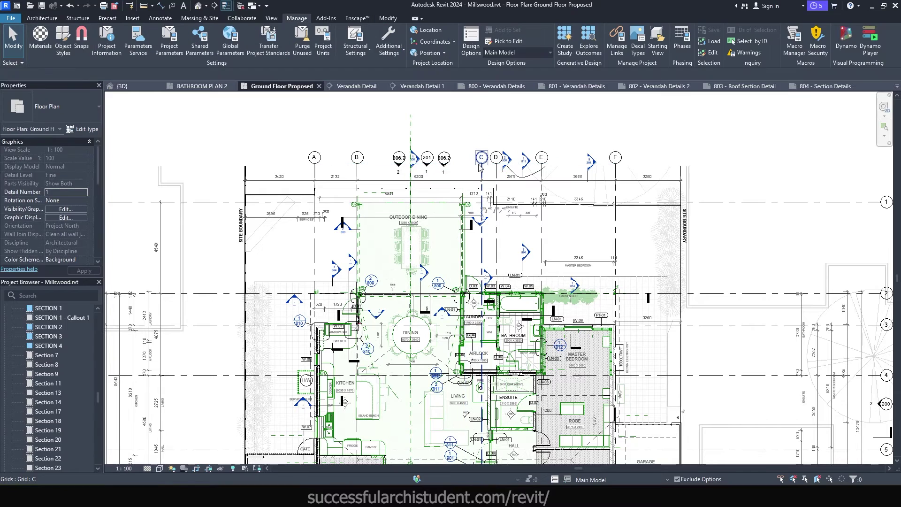
drag(481, 170, 477, 170)
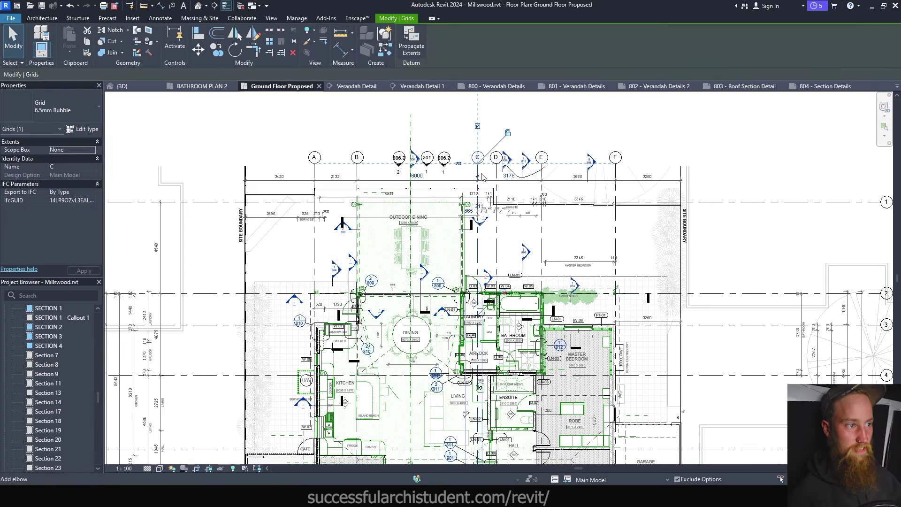
key(Escape)
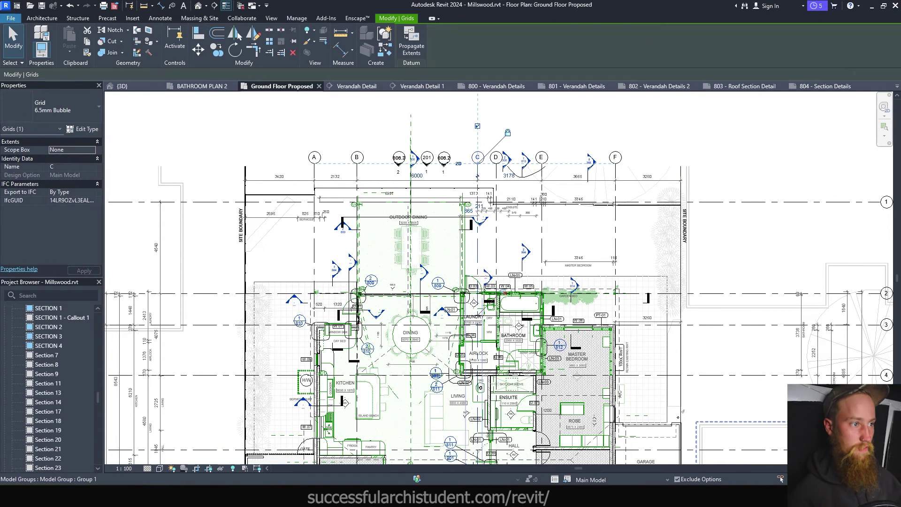
drag(478, 170, 461, 171)
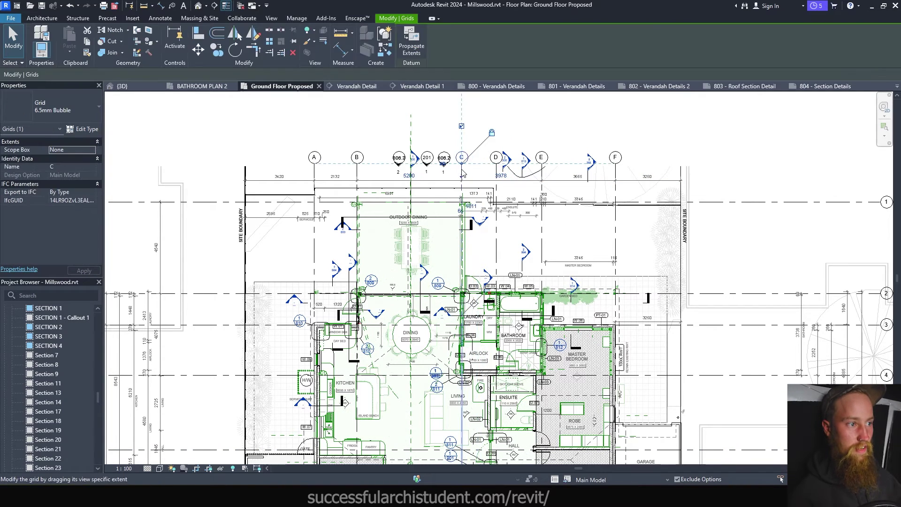
click(477, 124)
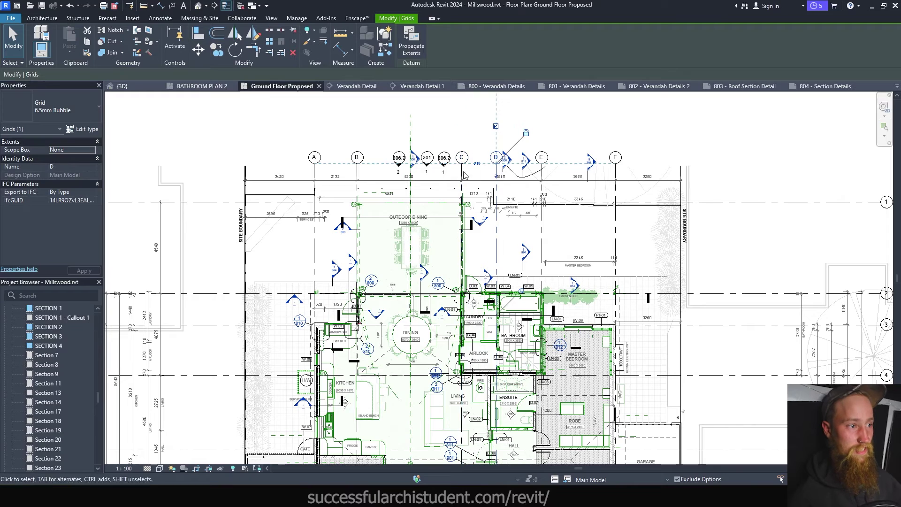
drag(462, 141, 486, 140)
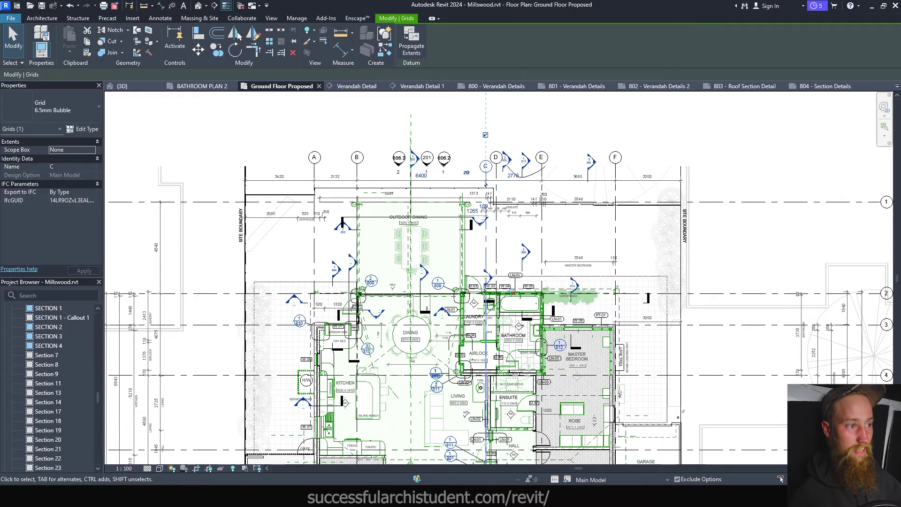
key(Escape)
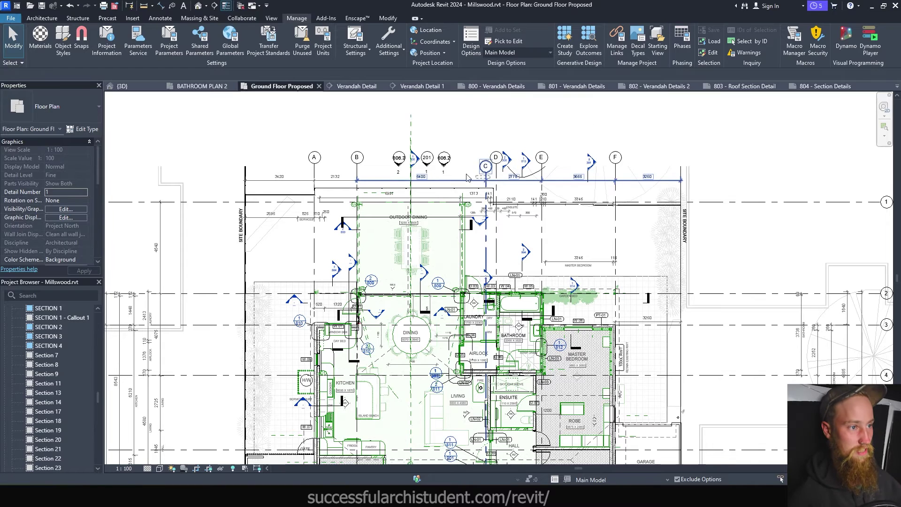
Compare the text types of the RETAIN EXISTING RWT note, the MASTER BEDROOM label and its boxed 3660 X 3060 room size
middle_drag(651, 351, 669, 308)
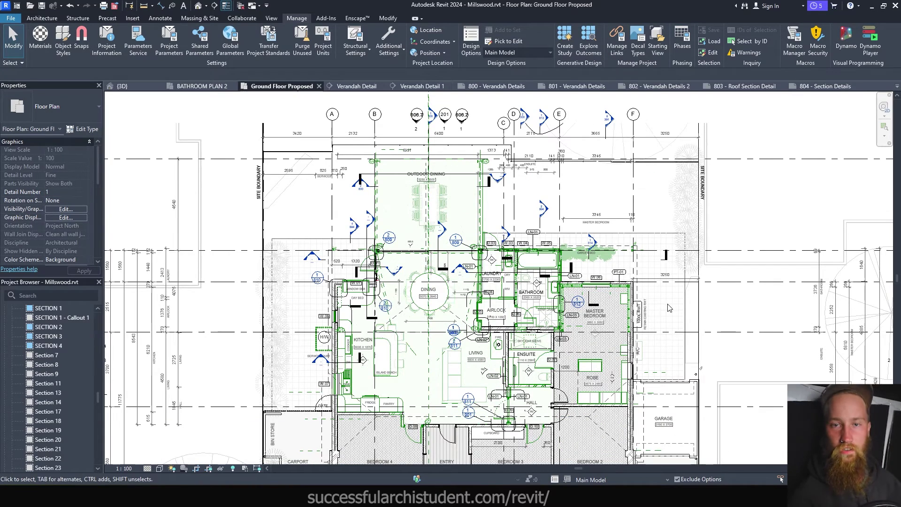
scroll(645, 331, up, 4)
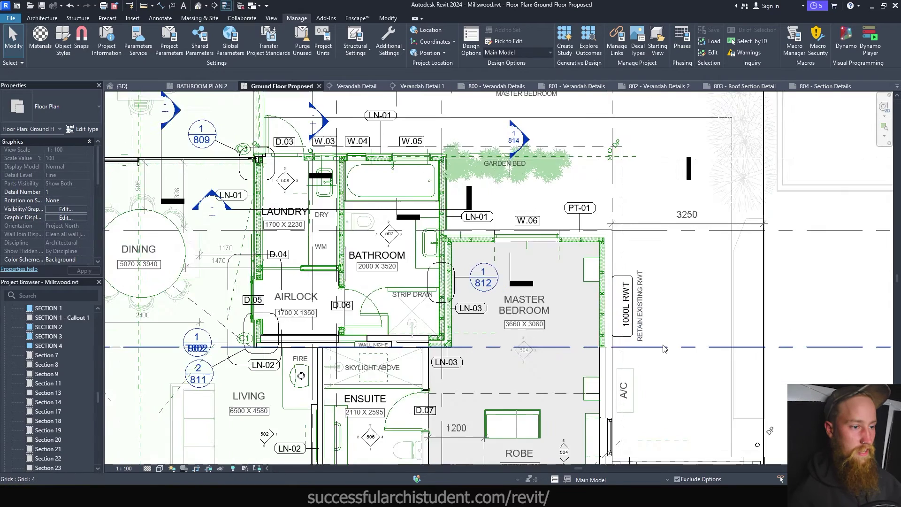
click(644, 331)
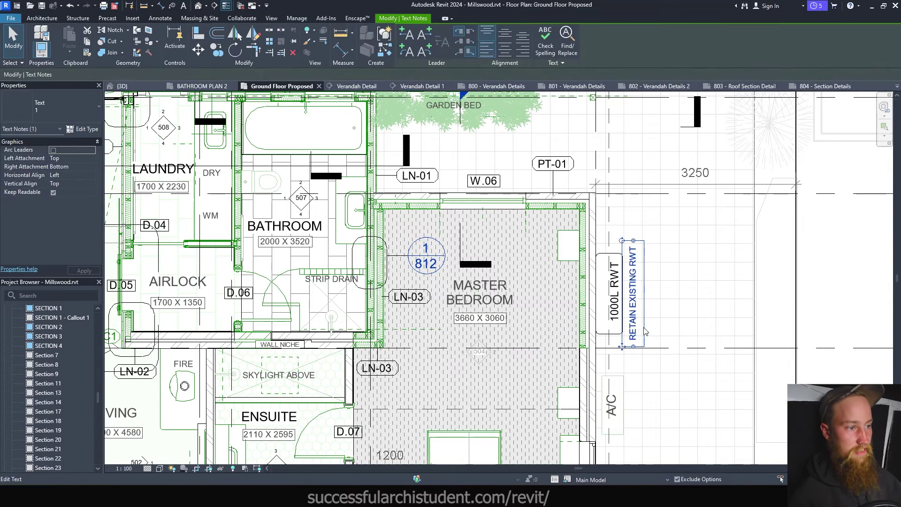
click(805, 243)
click(479, 293)
middle_drag(481, 293, 517, 256)
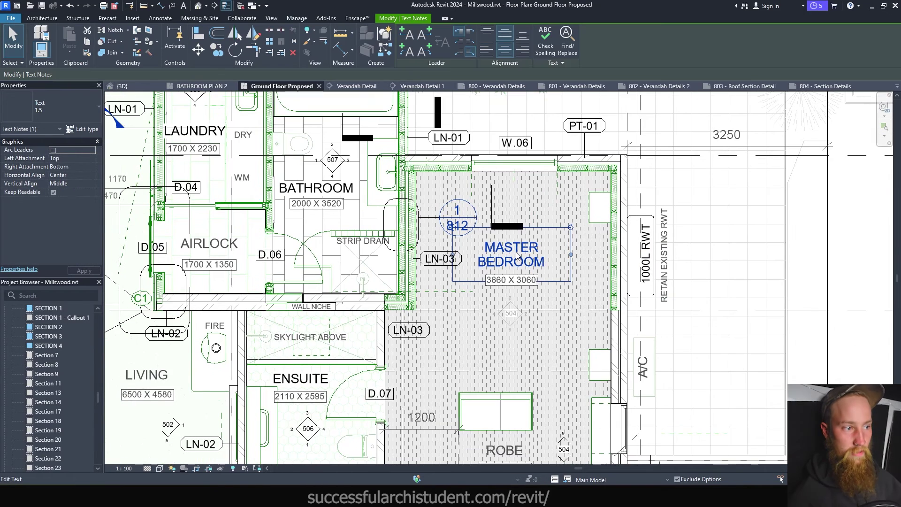
click(509, 285)
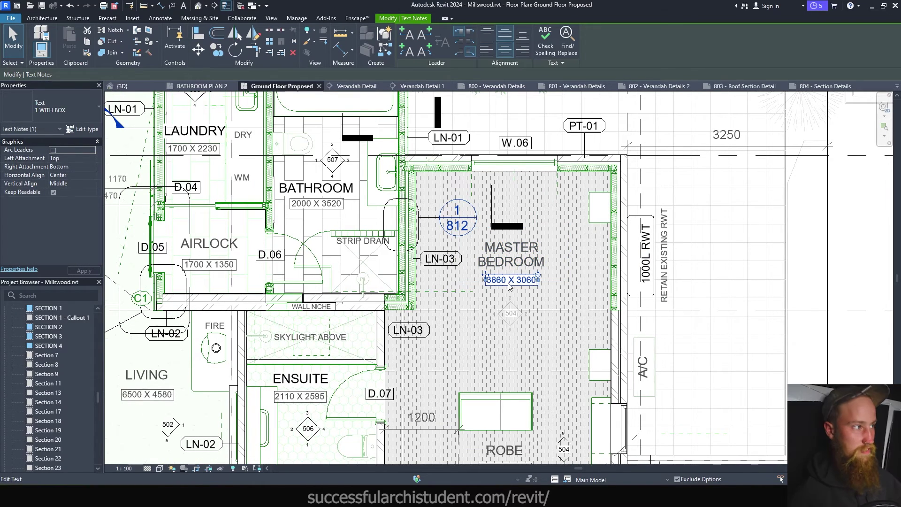
click(507, 257)
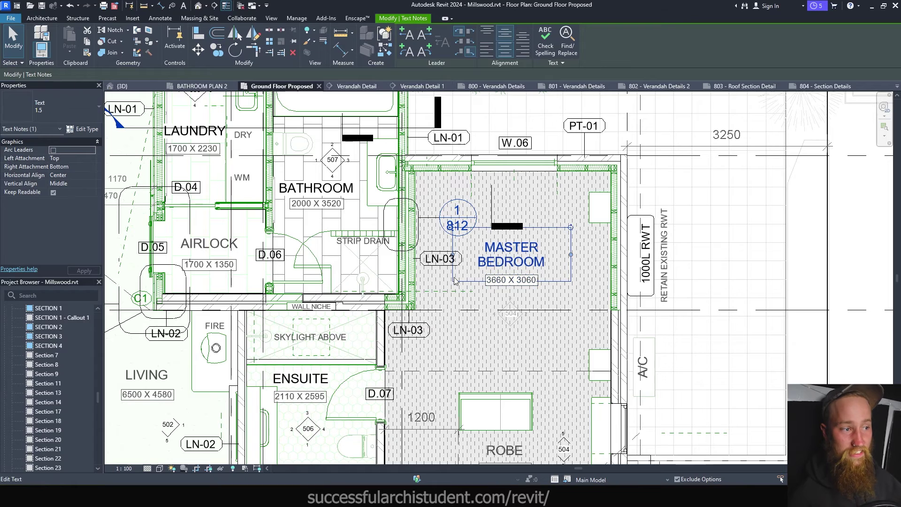
click(707, 276)
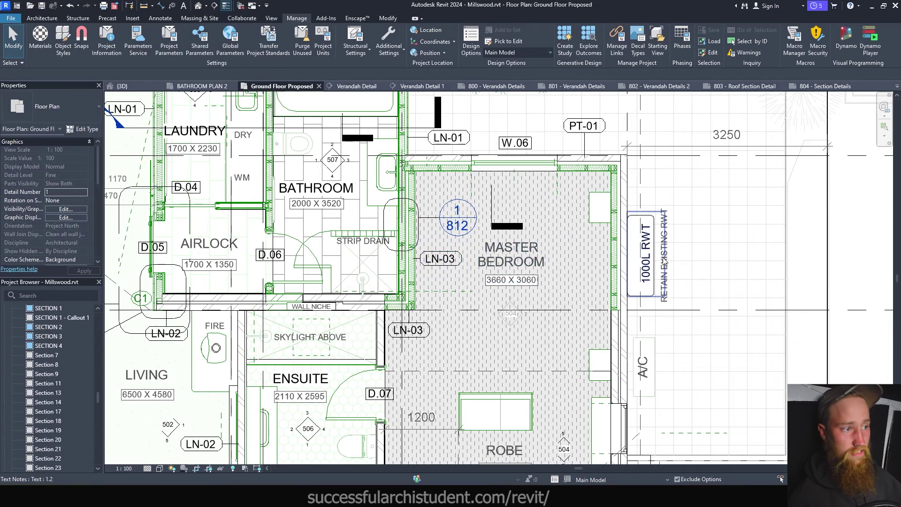
Inspect the 1000L rainwater tank model and the editable text of the RETAIN EXISTING RWT note, leaving both as they are
scroll(664, 263, up, 2)
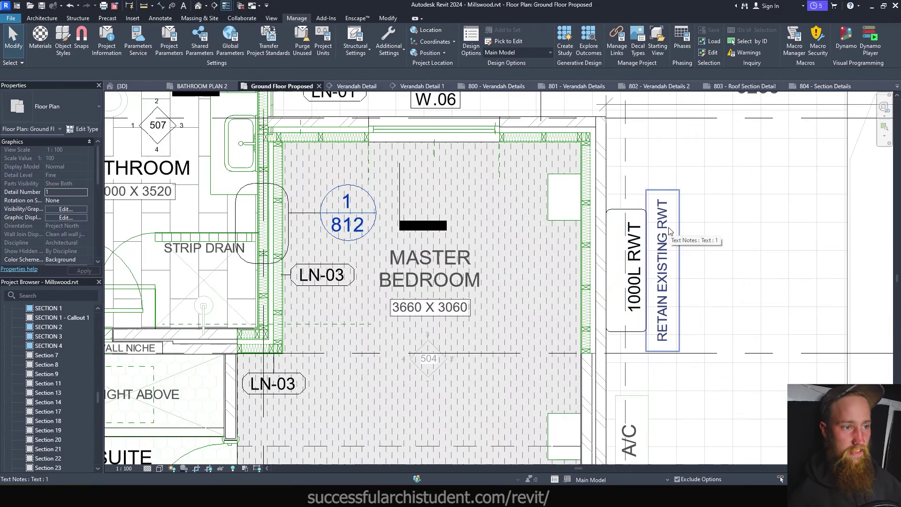
click(645, 252)
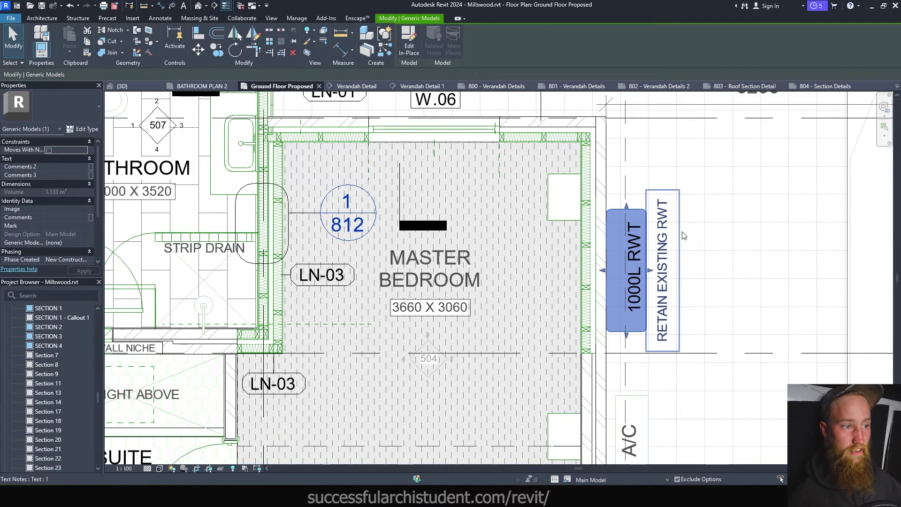
key(Escape)
click(646, 242)
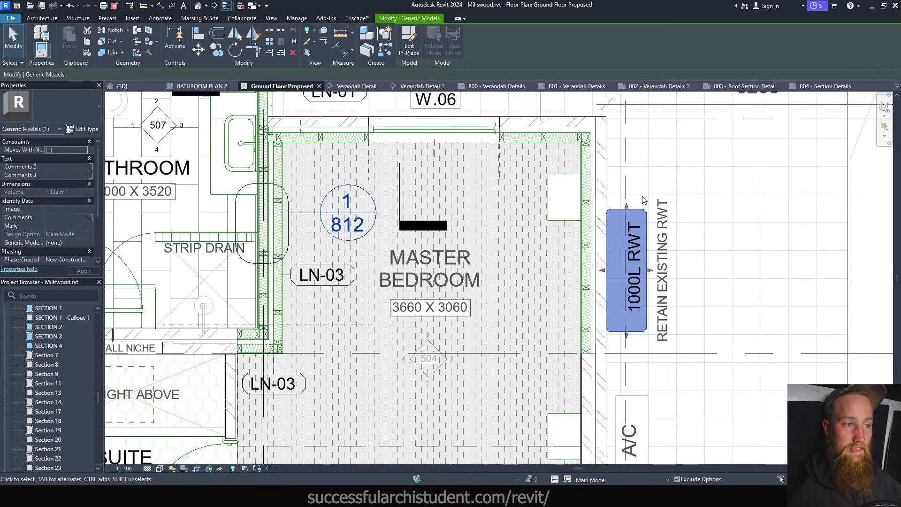
click(663, 236)
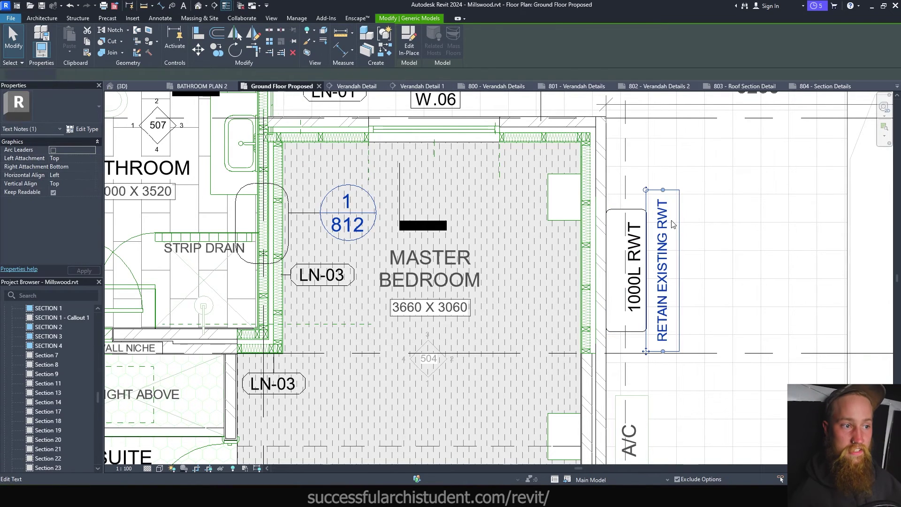
double_click(663, 298)
drag(662, 297, 668, 342)
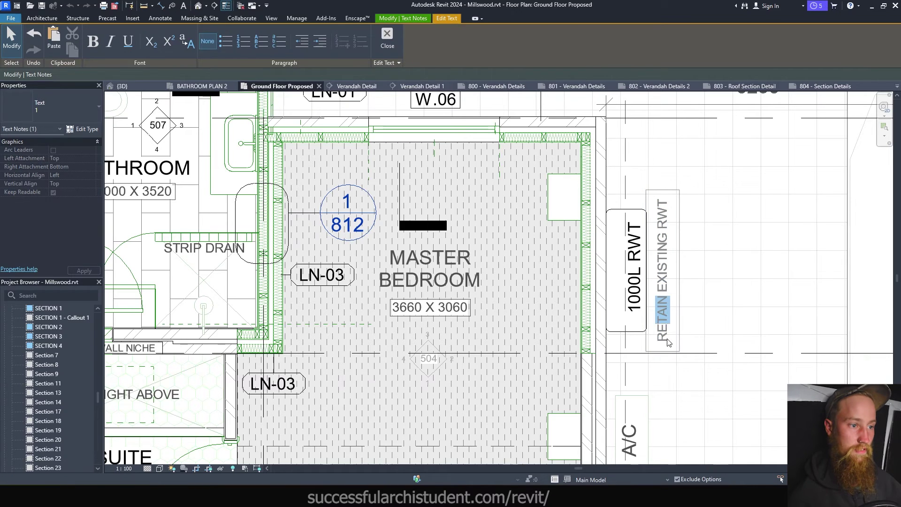
click(750, 309)
click(652, 279)
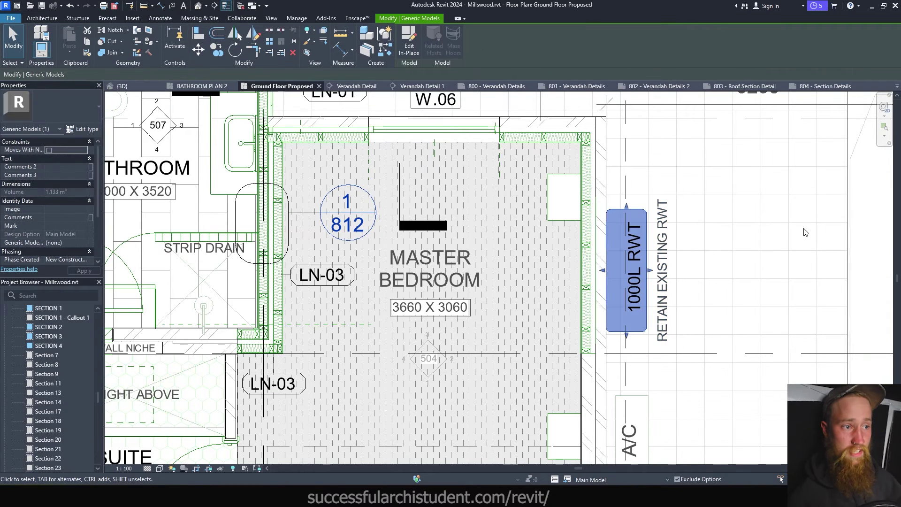
click(765, 237)
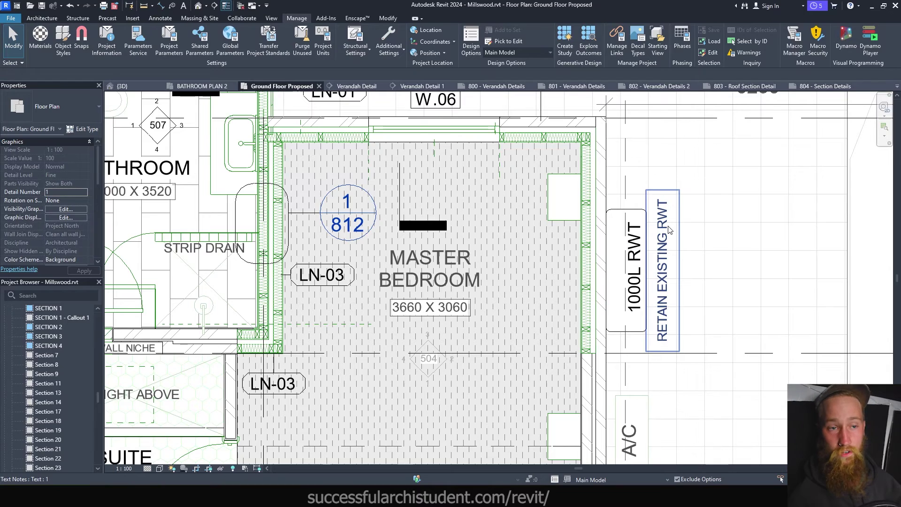
click(669, 230)
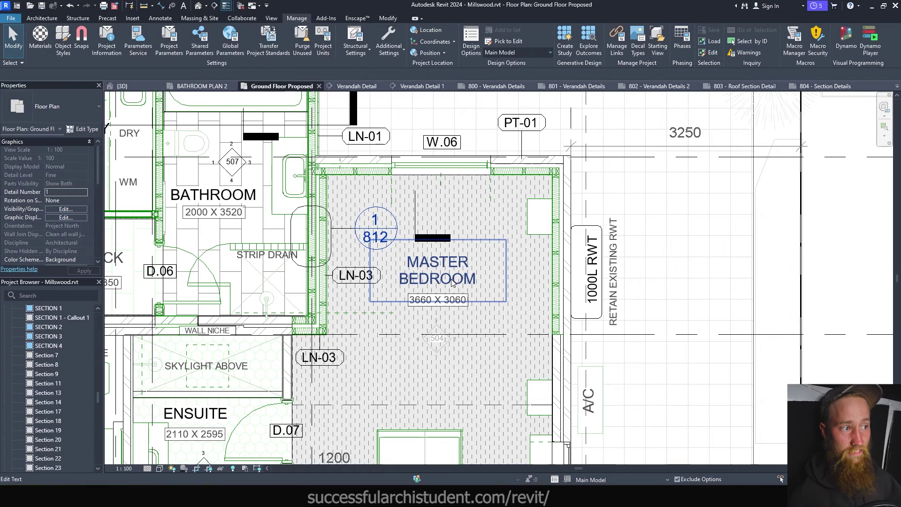
Replace the word MASTER with a backslash in the MASTER BEDROOM room label
double_click(471, 266)
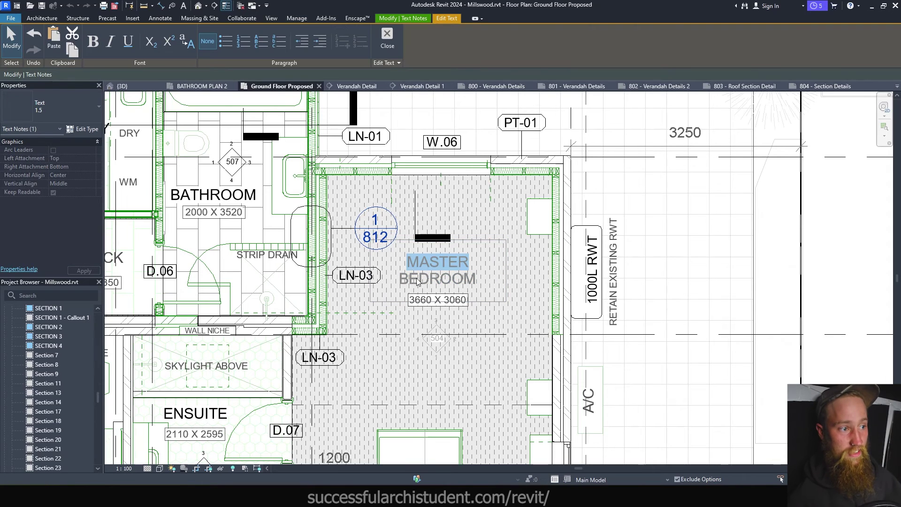
key(Delete)
click(638, 274)
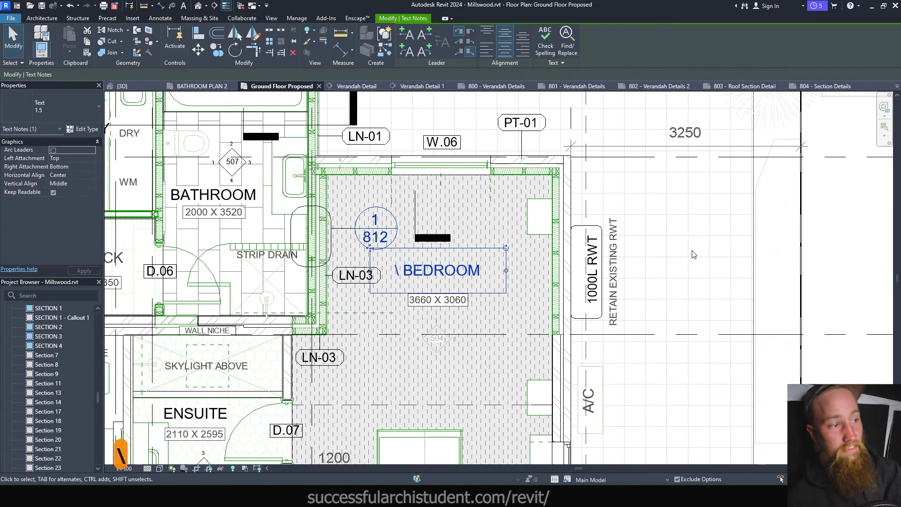
scroll(631, 272, down, 5)
click(629, 271)
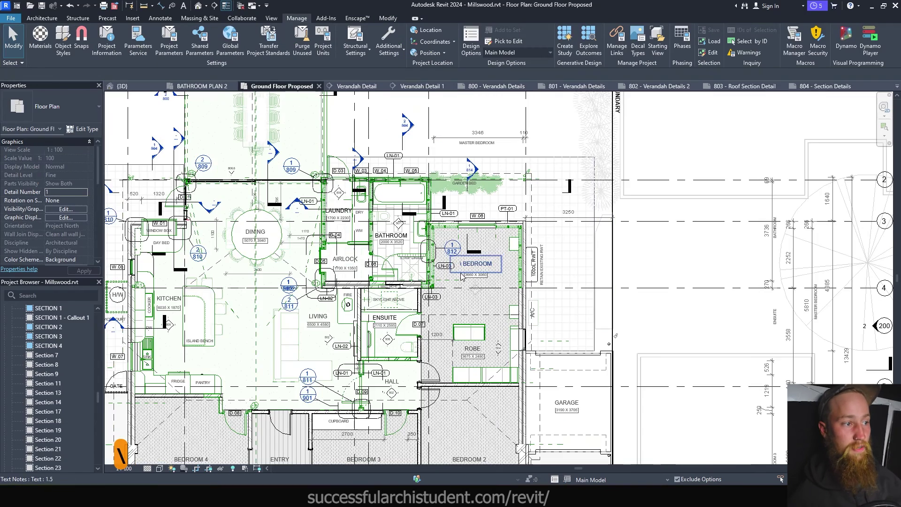
Look over the room labels and text notes in the Ground Floor Proposed plan, from the bathroom and kitchen to the front bedrooms
scroll(469, 268, up, 4)
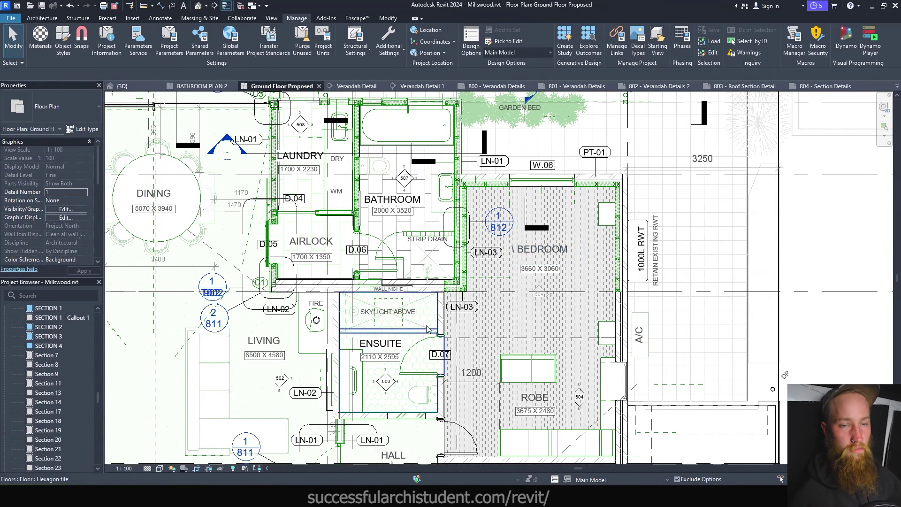
scroll(552, 252, down, 3)
scroll(448, 353, up, 3)
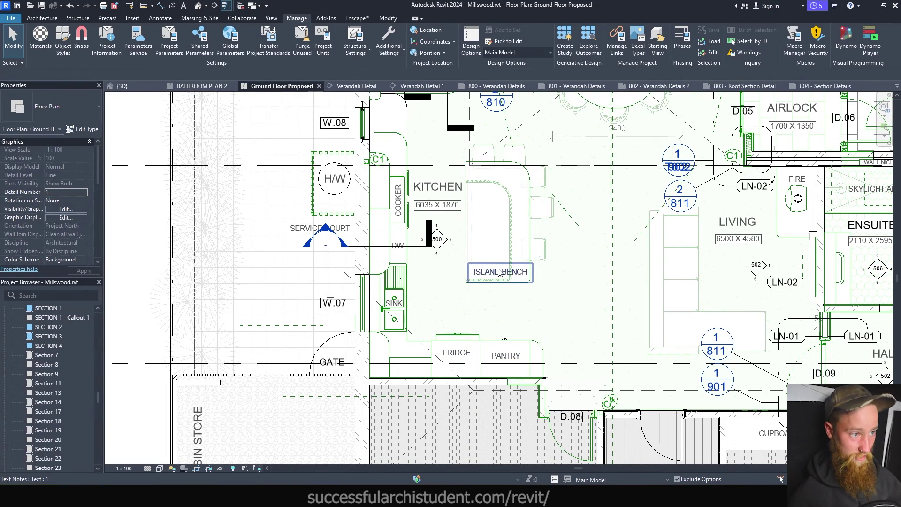
middle_drag(499, 274, 302, 102)
scroll(662, 328, down, 2)
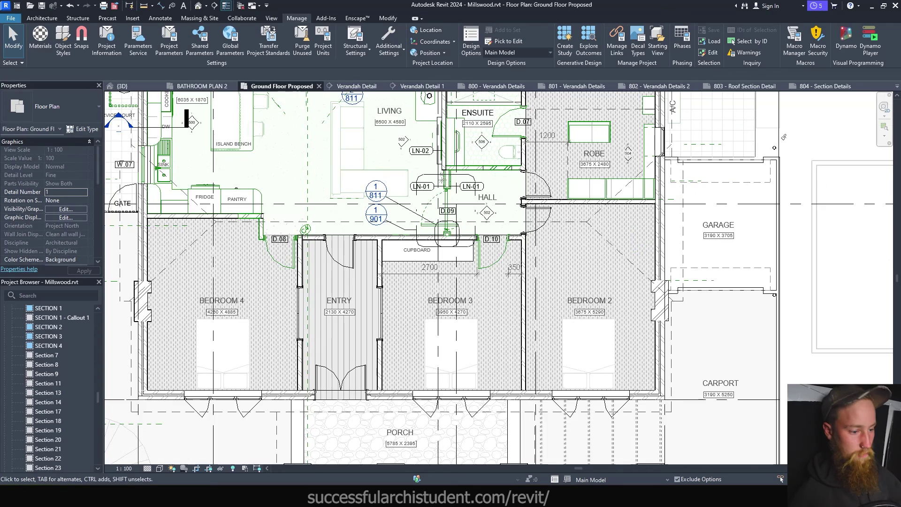
Open the 3D view and inspect the glazed pool fence panel beside the verandah and two of its steel posts
key(3)
key(d)
shift+middle_drag(549, 319, 537, 313)
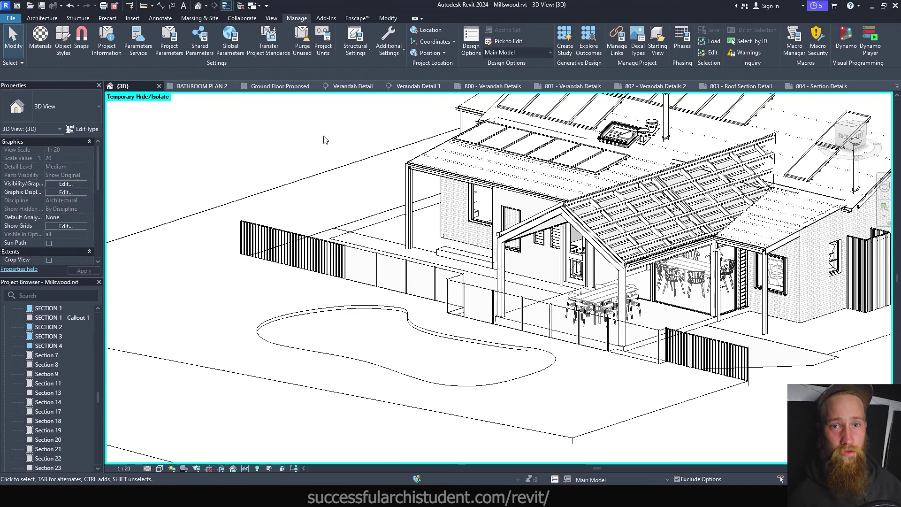
middle_drag(466, 305, 459, 305)
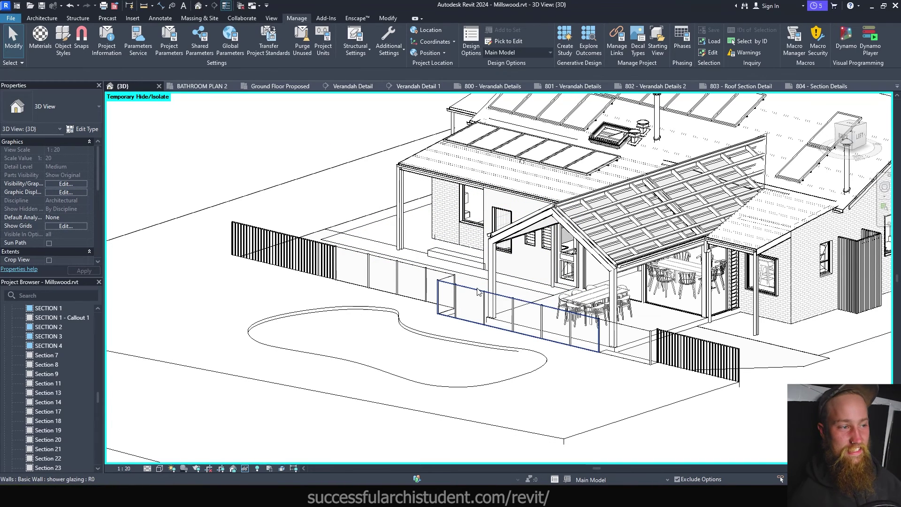
click(478, 292)
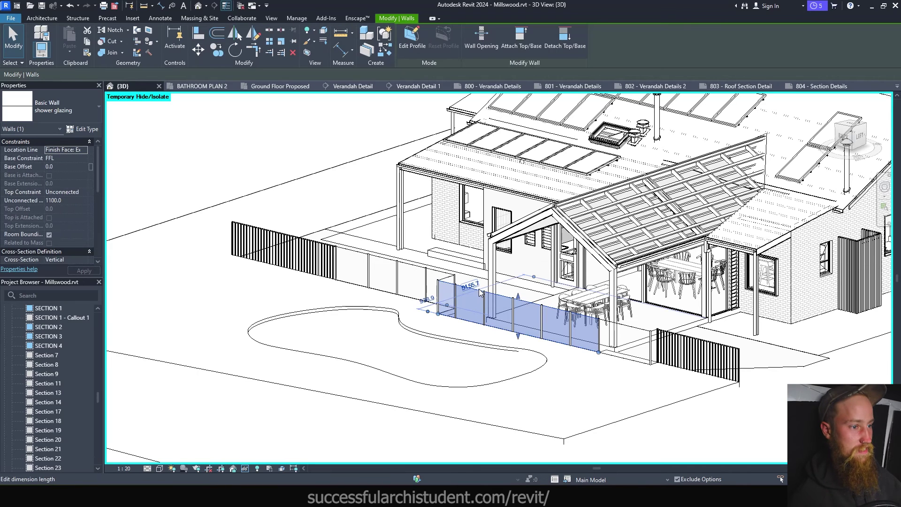
click(42, 18)
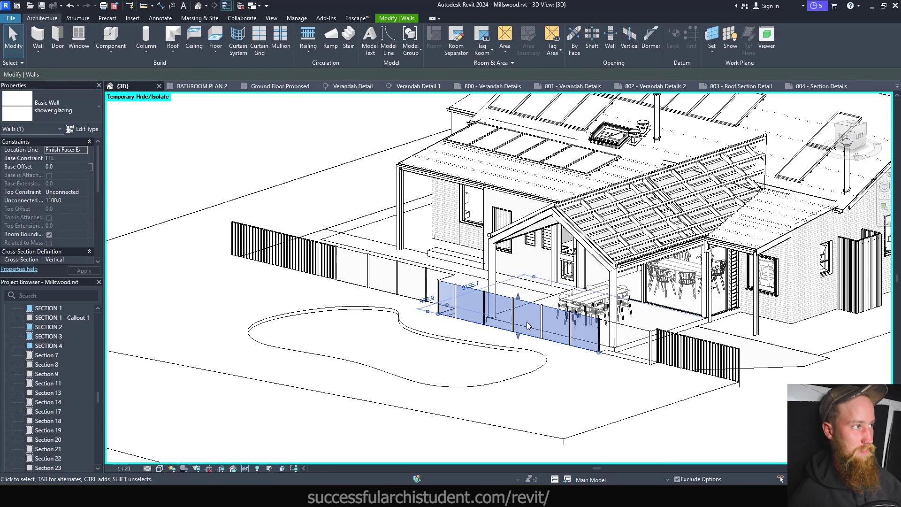
click(486, 304)
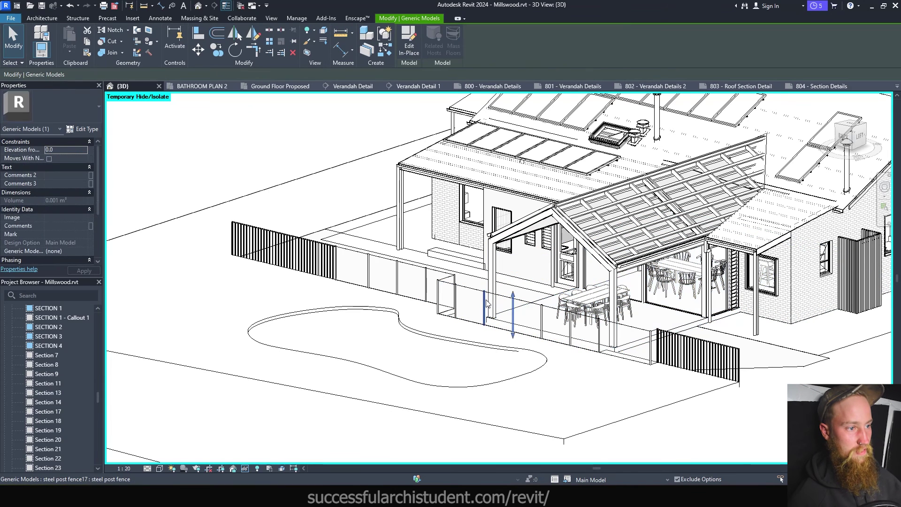
click(456, 298)
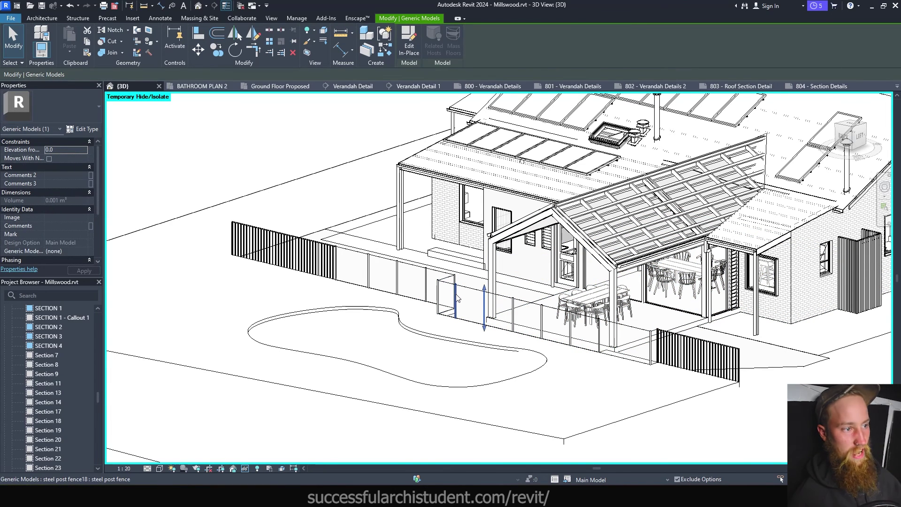
key(Escape)
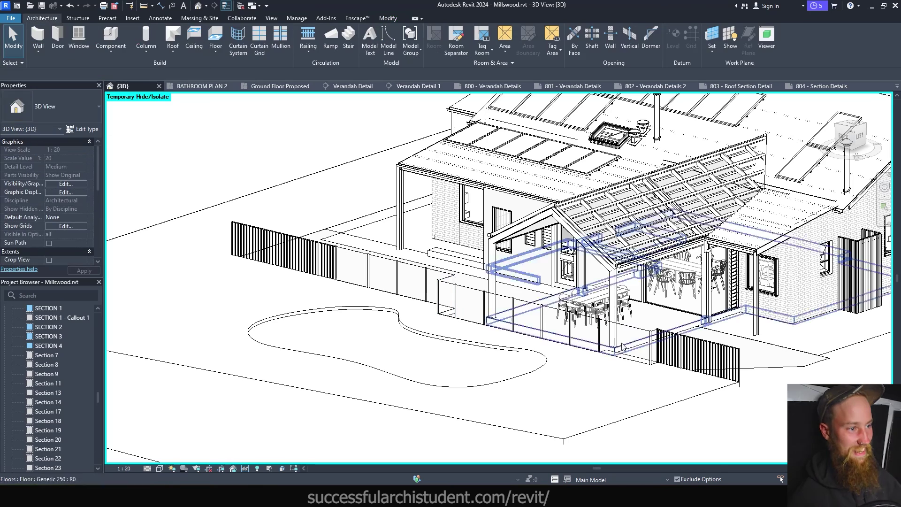
click(38, 53)
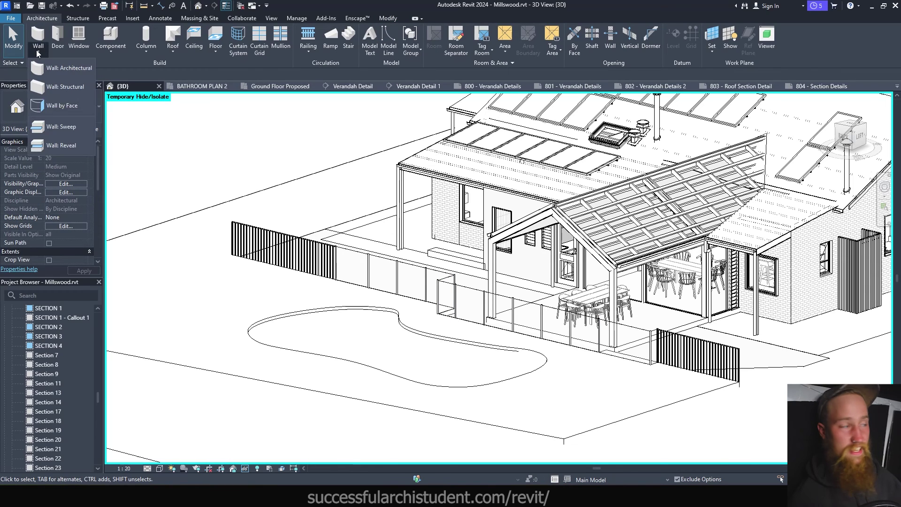
click(246, 53)
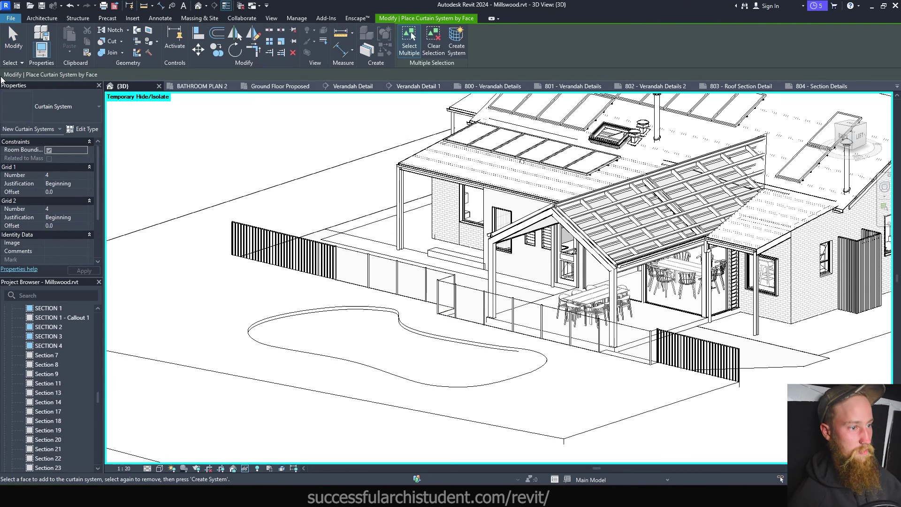
click(10, 47)
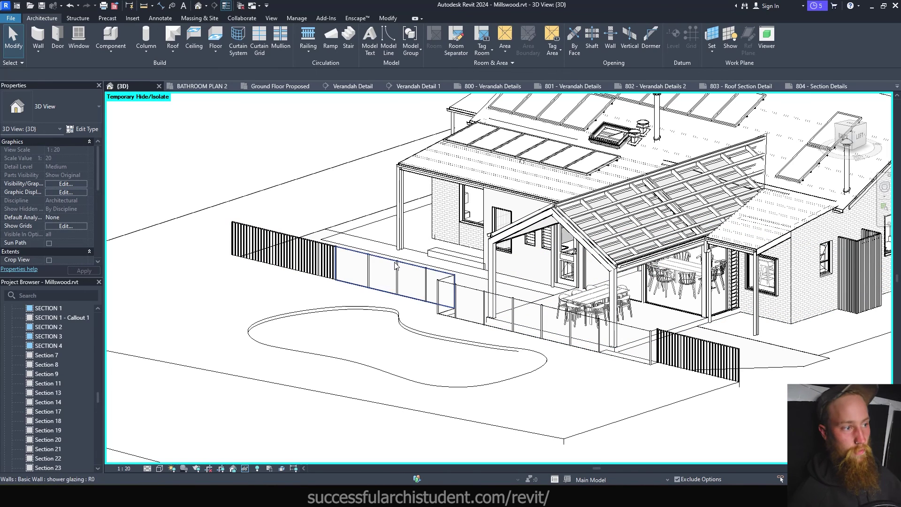
Inspect the glazed fence section beyond the gate and the adjoining slatted pool fence railing, ending with the whole house in view
click(369, 270)
key(Escape)
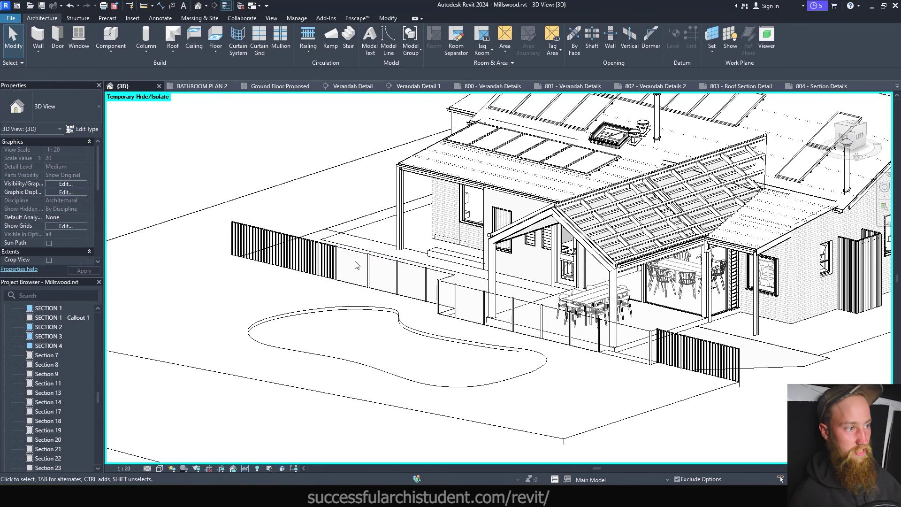
click(319, 255)
key(Escape)
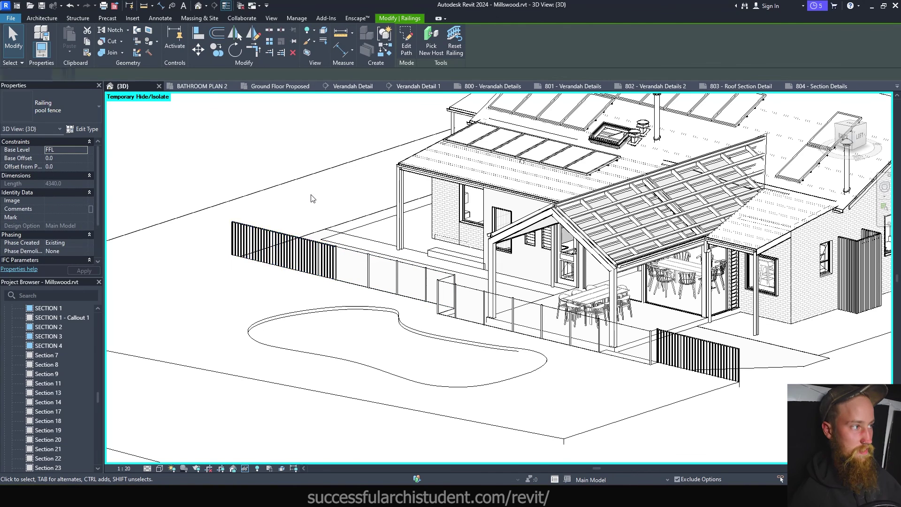
scroll(219, 406, down, 3)
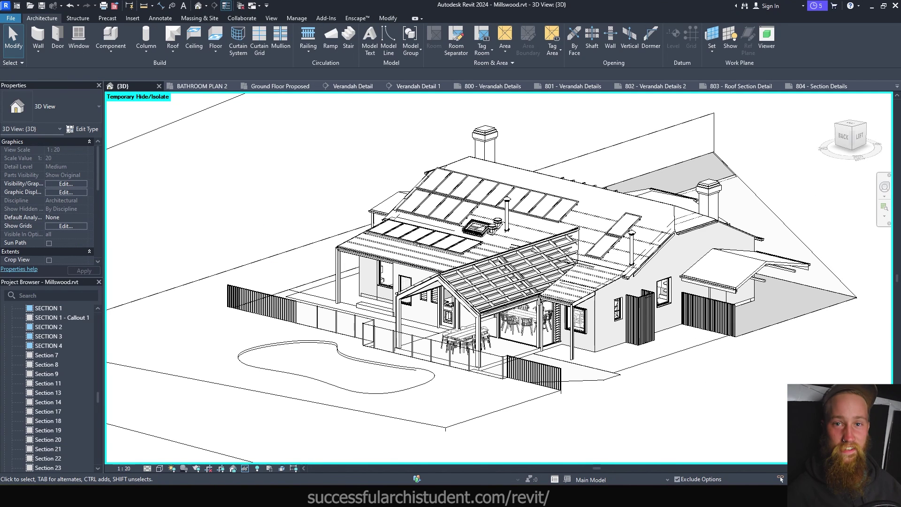